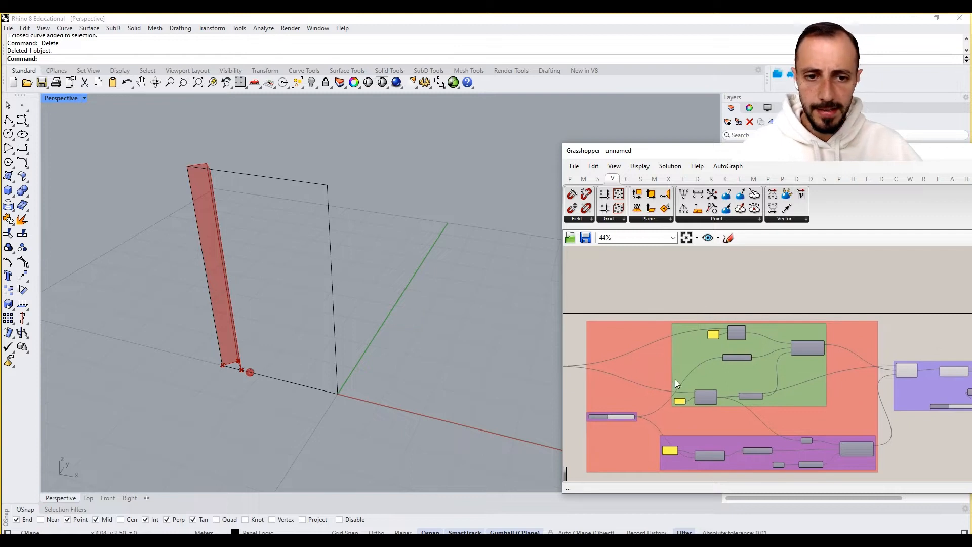
Step: Set the number slider that feeds the rotation angle to 10.53 to refold the panel strip
right_drag(603, 392, 664, 376)
scroll(666, 395, up, 5)
right_drag(263, 334, 241, 352)
scroll(254, 329, up, 3)
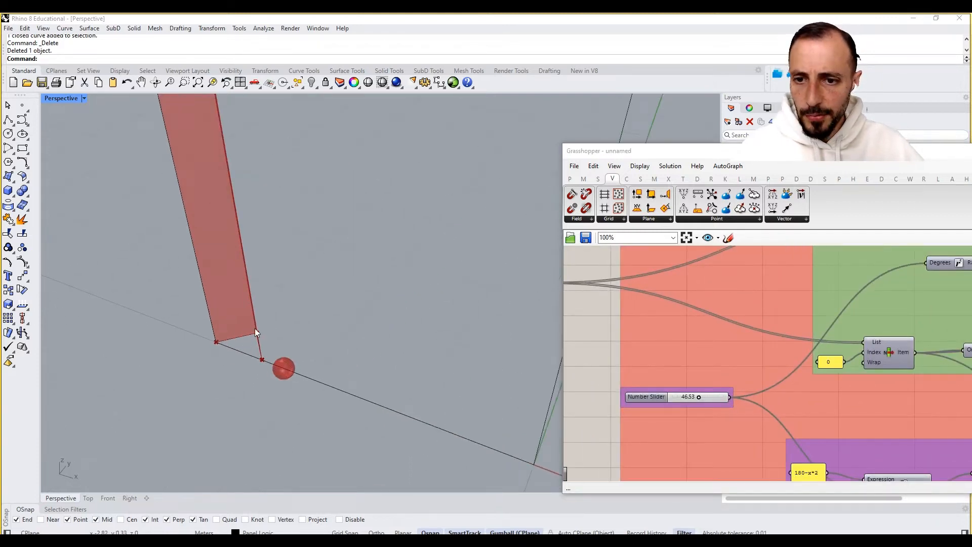
scroll(261, 334, down, 5)
scroll(285, 248, up, 3)
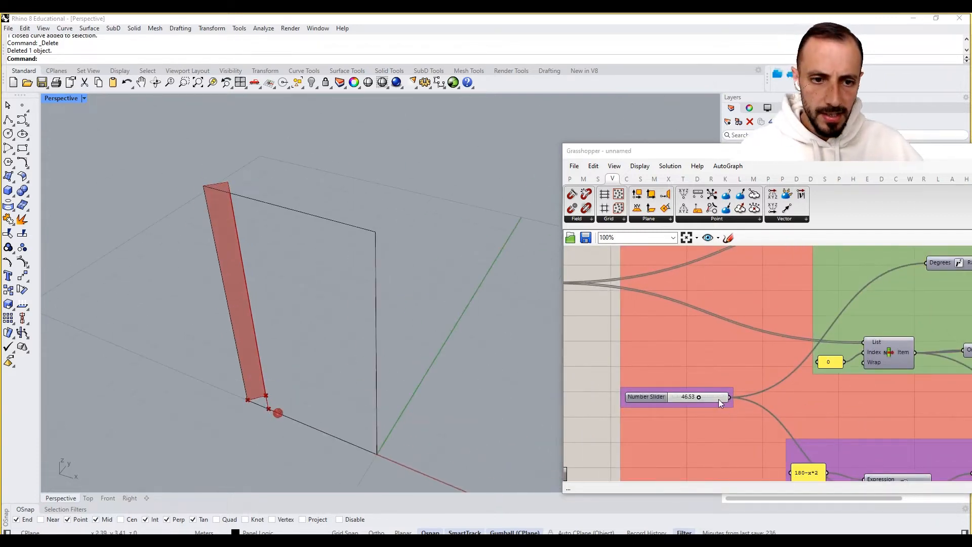
drag(700, 398, 678, 397)
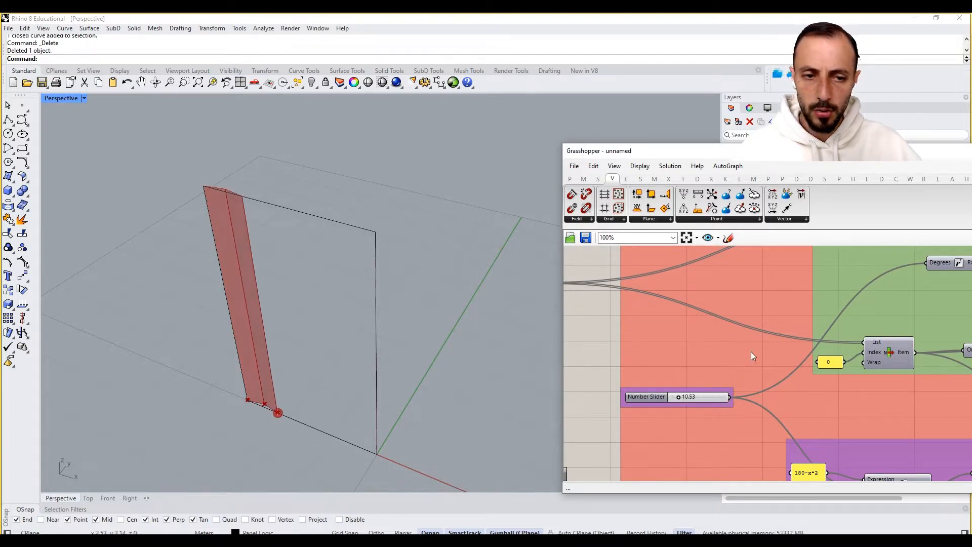
Step: Add a Move component on the empty canvas above the red group
scroll(752, 352, down, 3)
scroll(833, 319, up, 1)
double_click(871, 290)
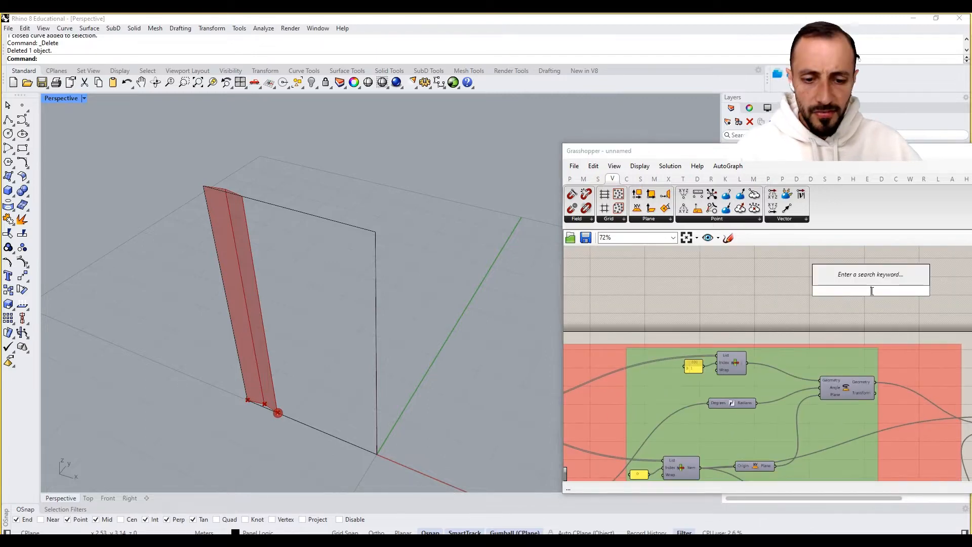
text(move)
key(Return)
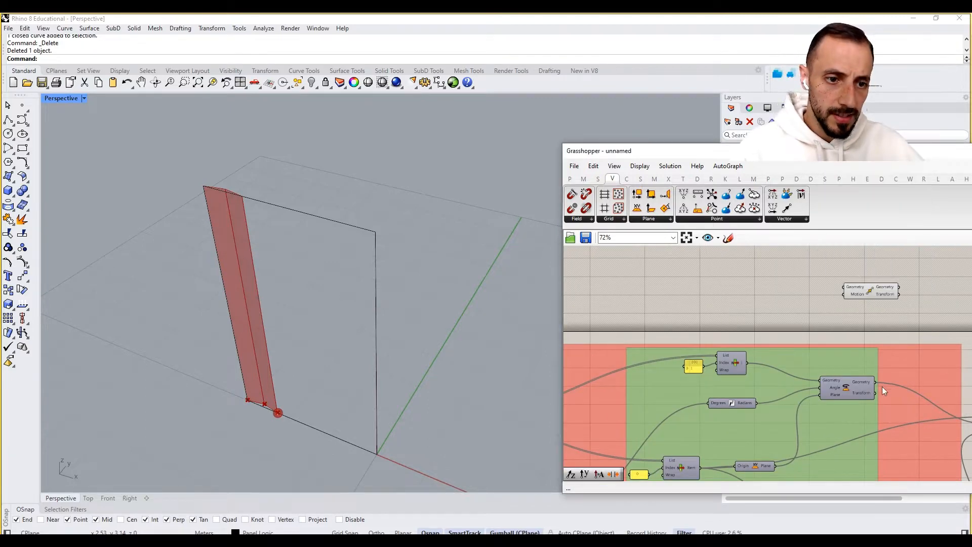
Step: Connect the Rotate component's Geometry output to the Move component's Geometry input and place Move clear of the red group
right_drag(883, 387, 803, 386)
right_click(775, 382)
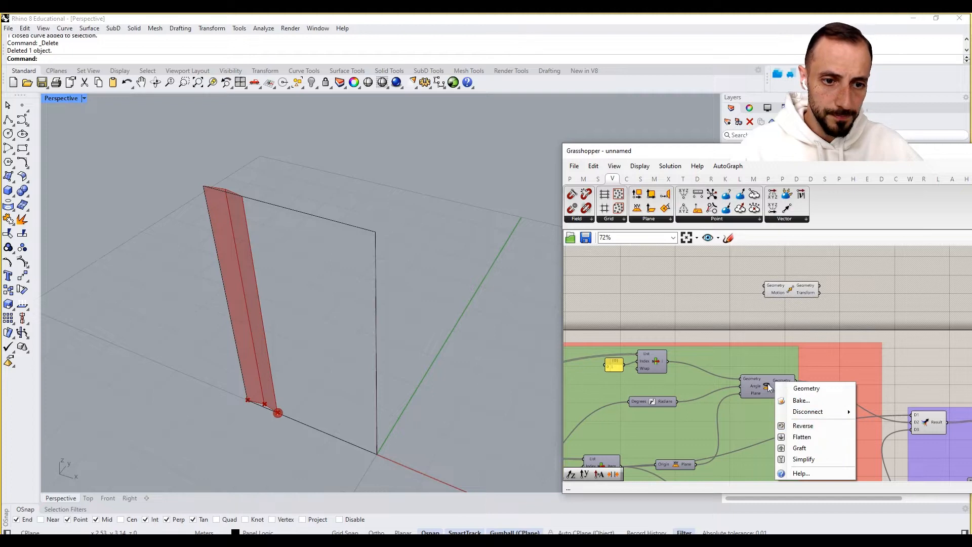
right_click(766, 385)
click(766, 385)
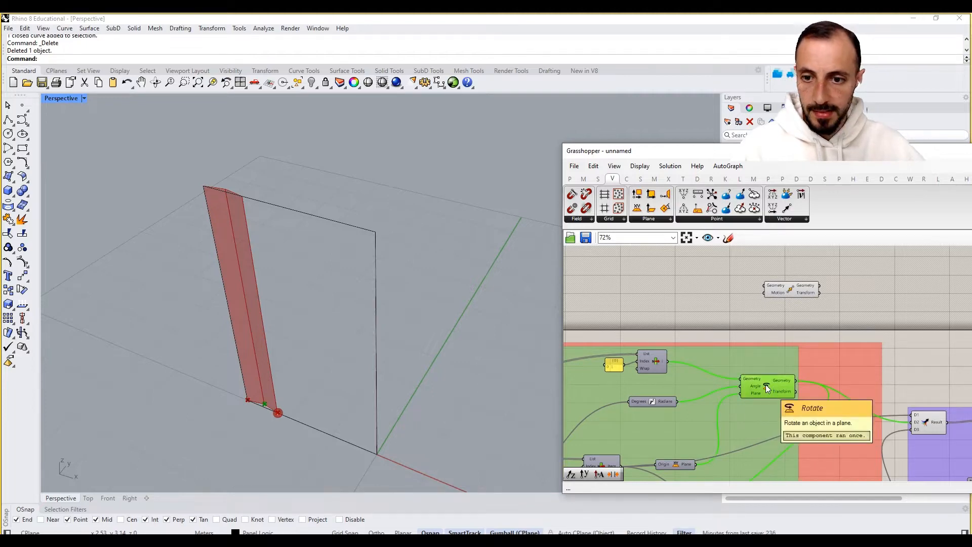
drag(795, 380, 899, 293)
click(861, 314)
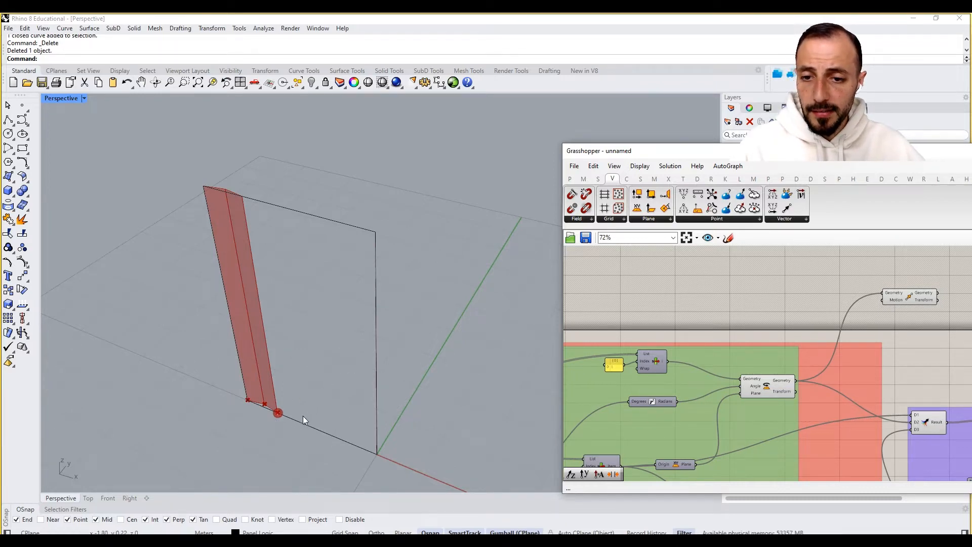
Step: Add an Amplitude component beside the Move component
double_click(803, 296)
text(amplitude)
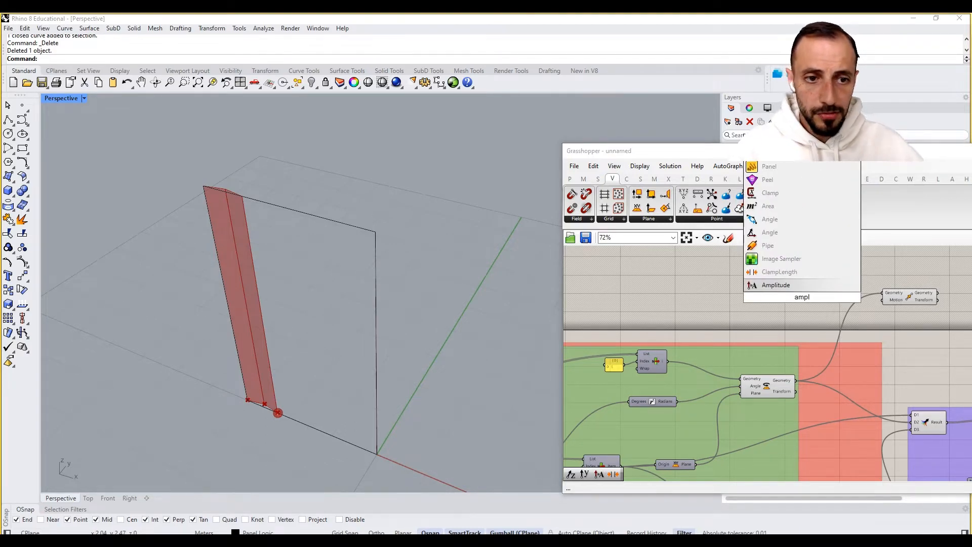
key(Return)
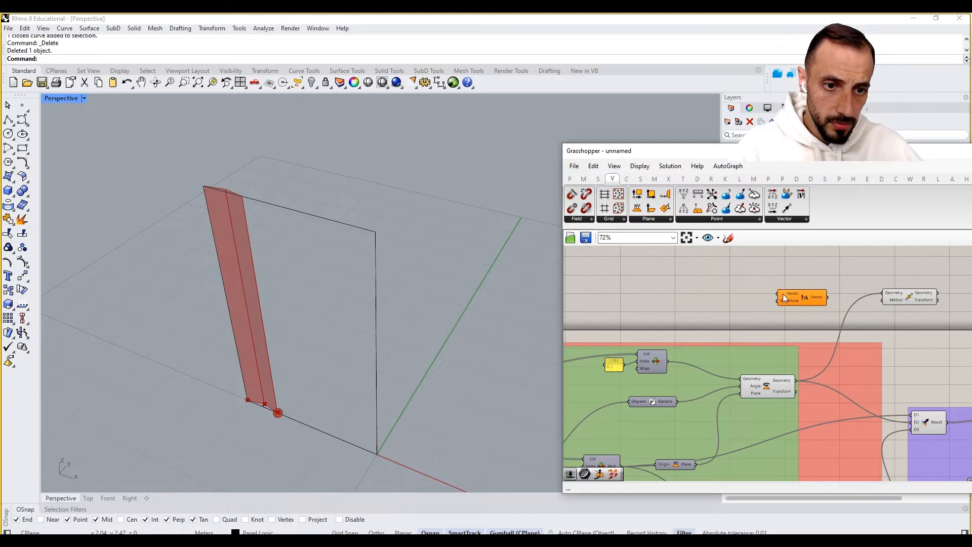
Step: Add a Vector Display component and feed it the Point and Tangent outputs of the Evaluate Curve component
right_drag(783, 294, 804, 345)
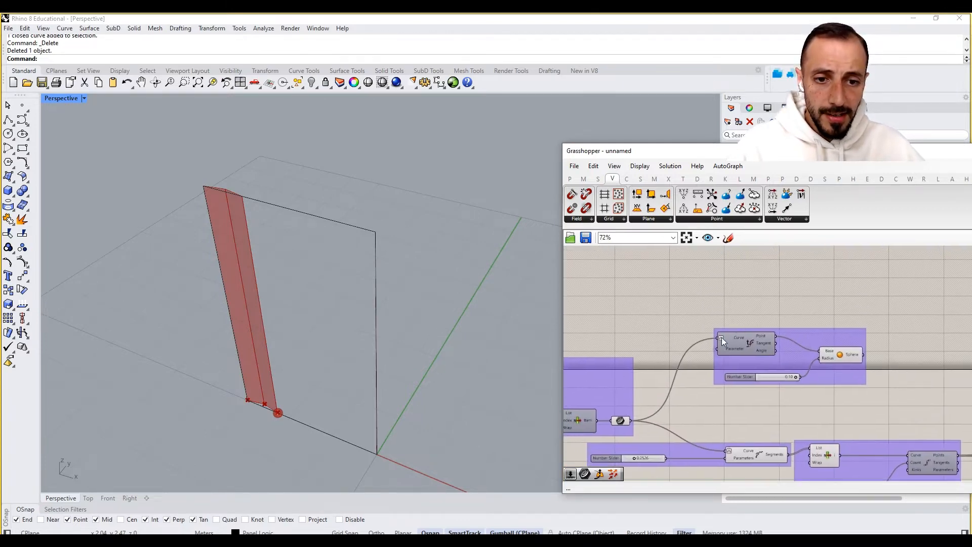
click(621, 421)
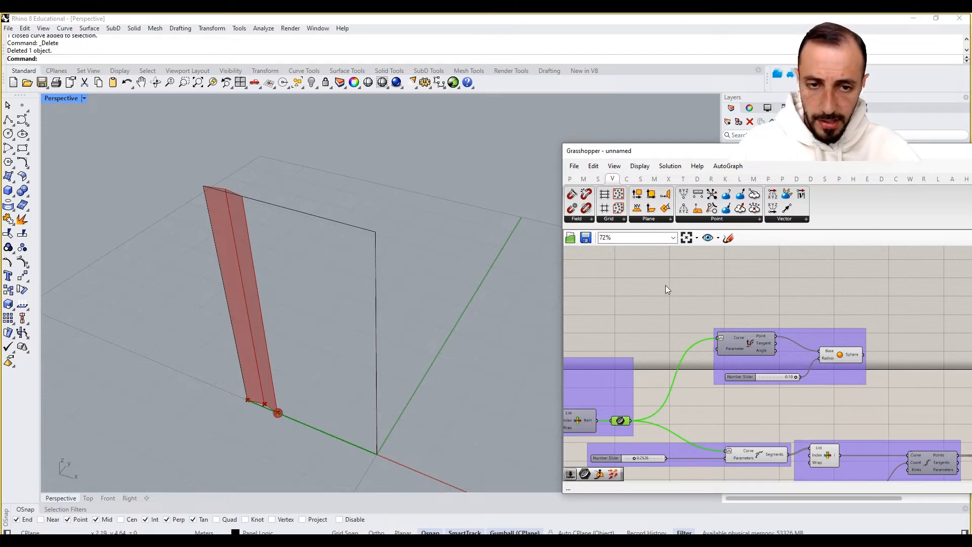
scroll(728, 287, up, 2)
click(730, 307)
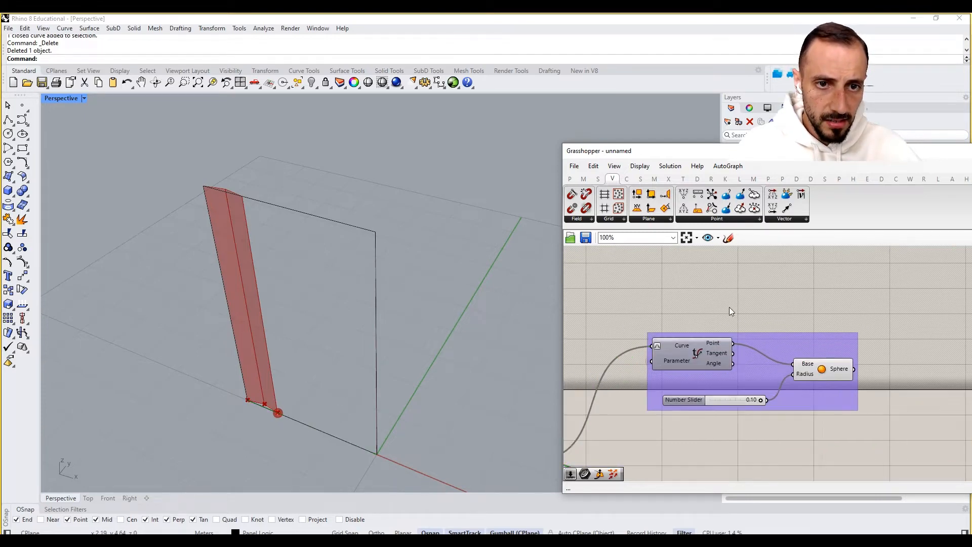
double_click(711, 299)
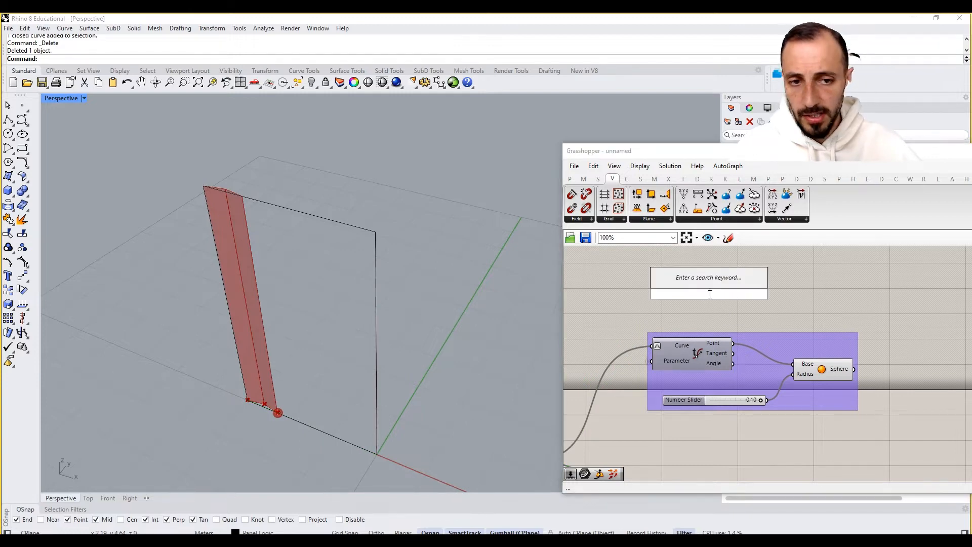
text(vector)
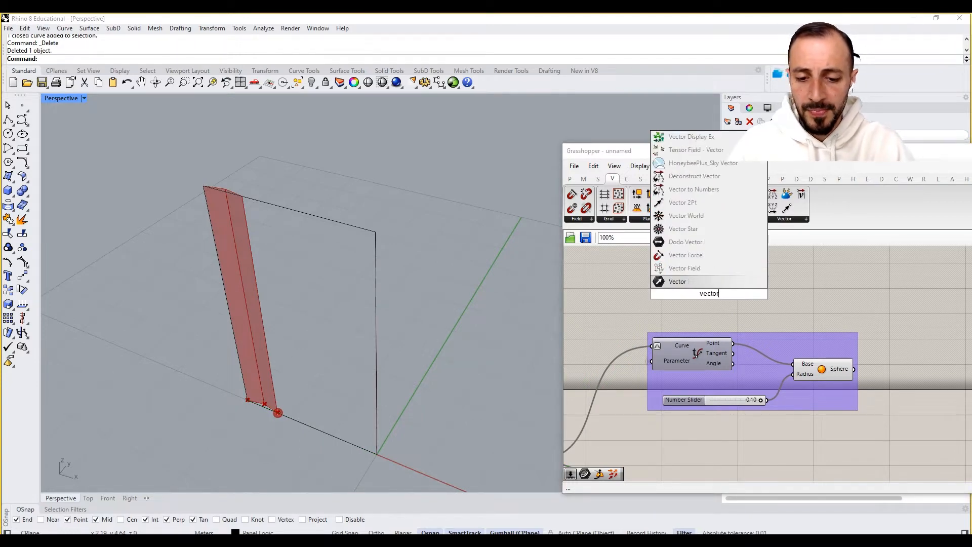
text( d)
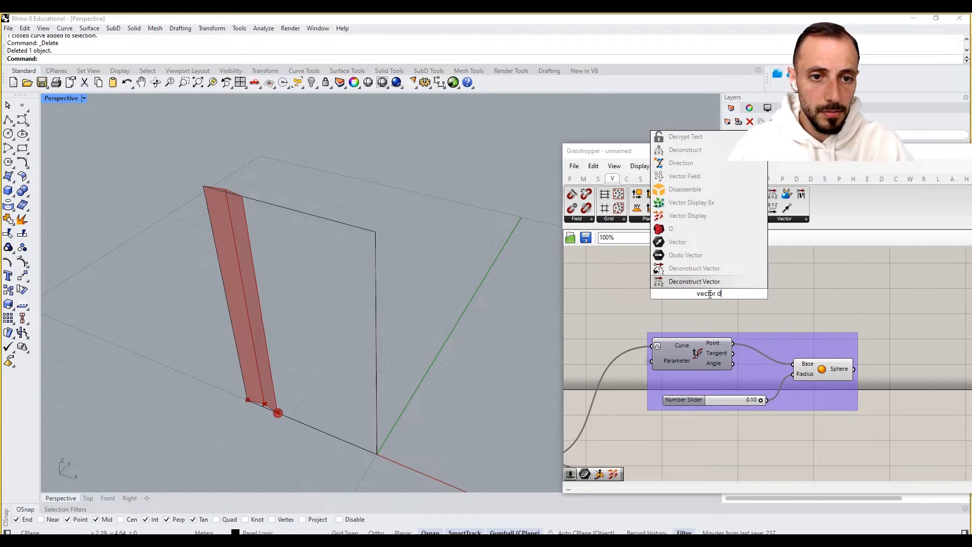
text(sip)
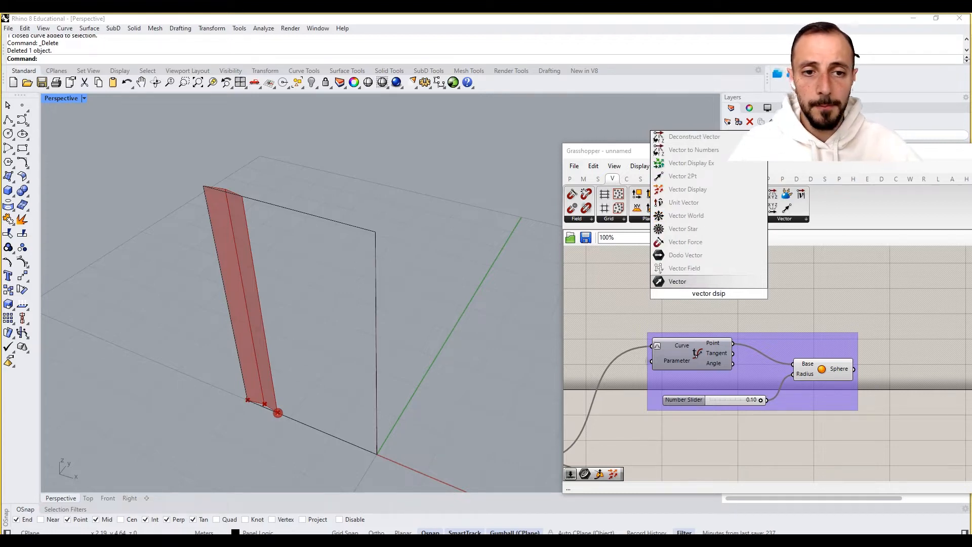
key(BackSpace)
key(BackSpace)
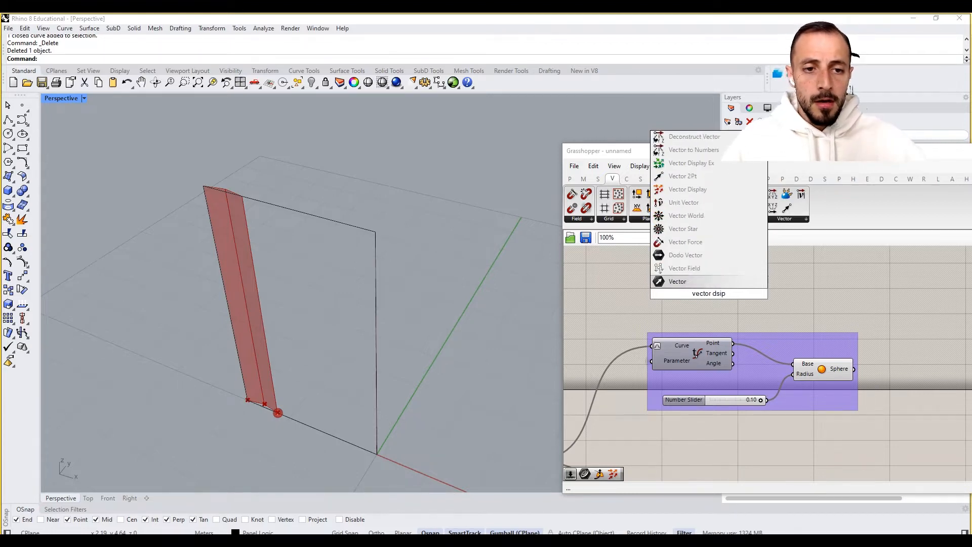
key(BackSpace)
text(isp)
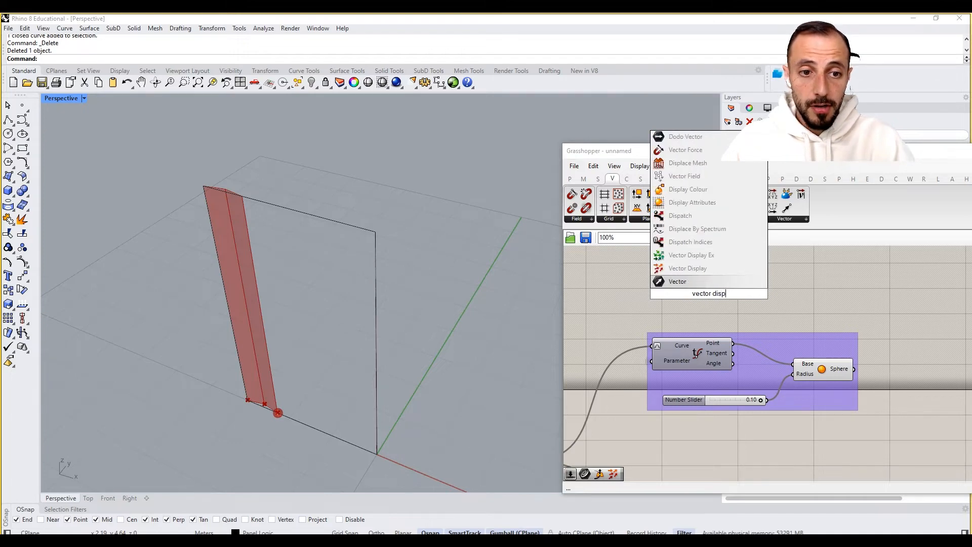
click(709, 268)
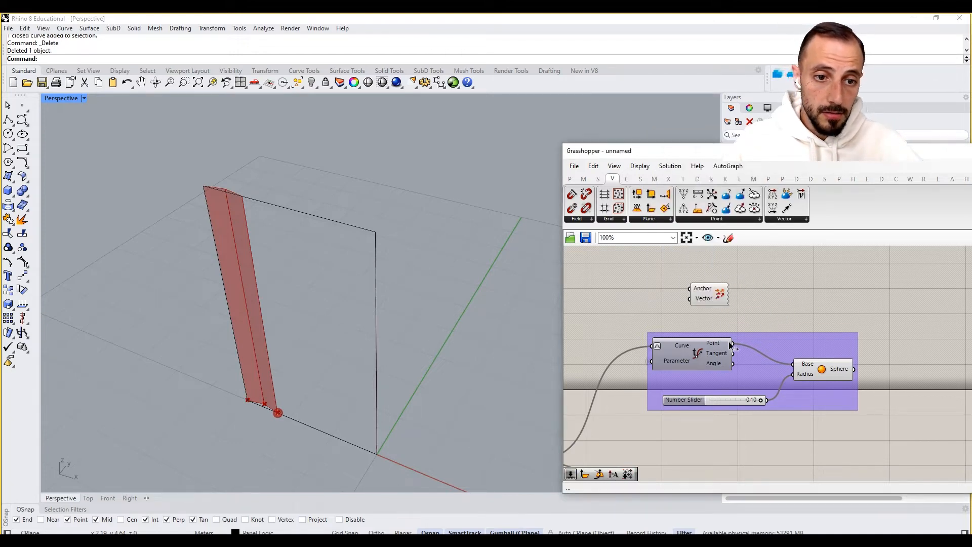
mouse_move(731, 345)
mouse_down()
mouse_move(690, 288)
mouse_move(734, 354)
mouse_up()
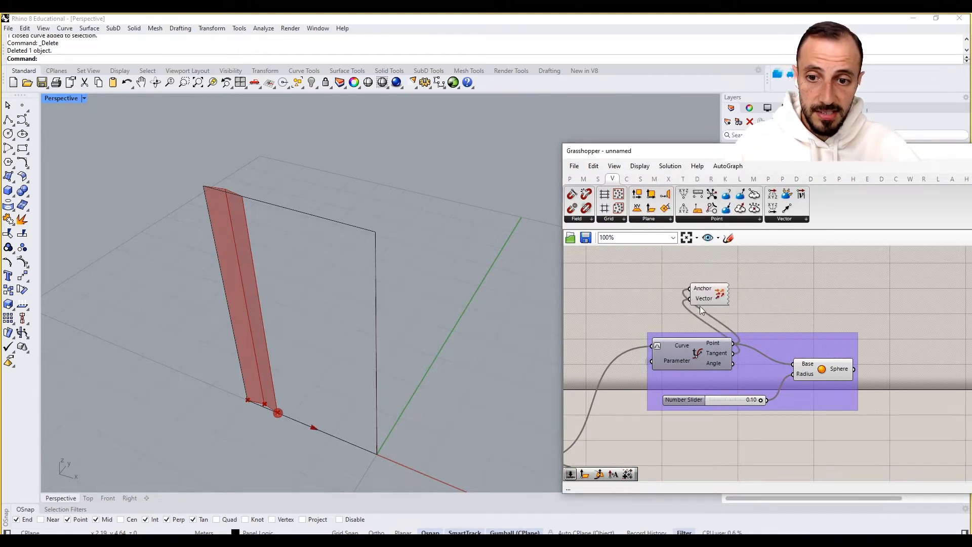
drag(703, 296, 767, 305)
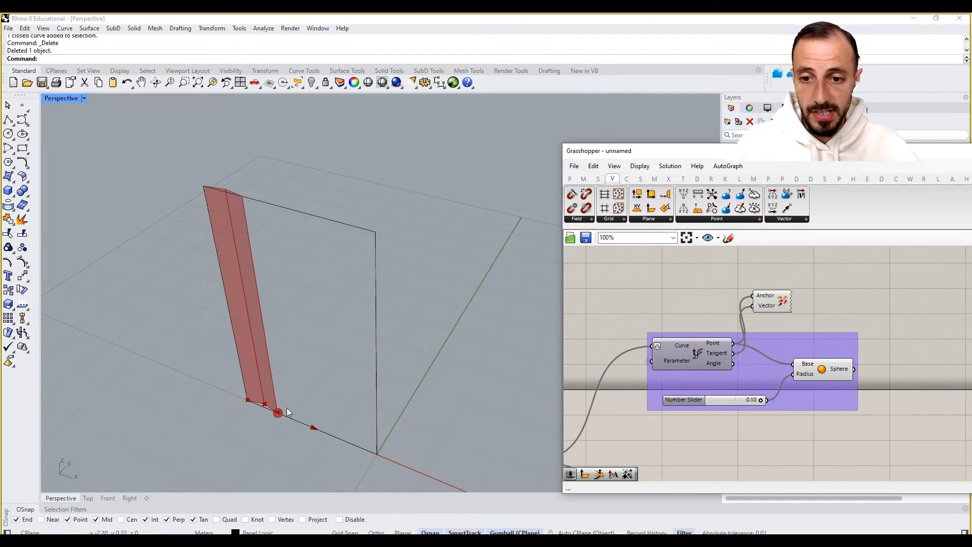
Step: Add a Horizontal Frame component above the Evaluate Curve group and reparameterize its Curve input
double_click(687, 281)
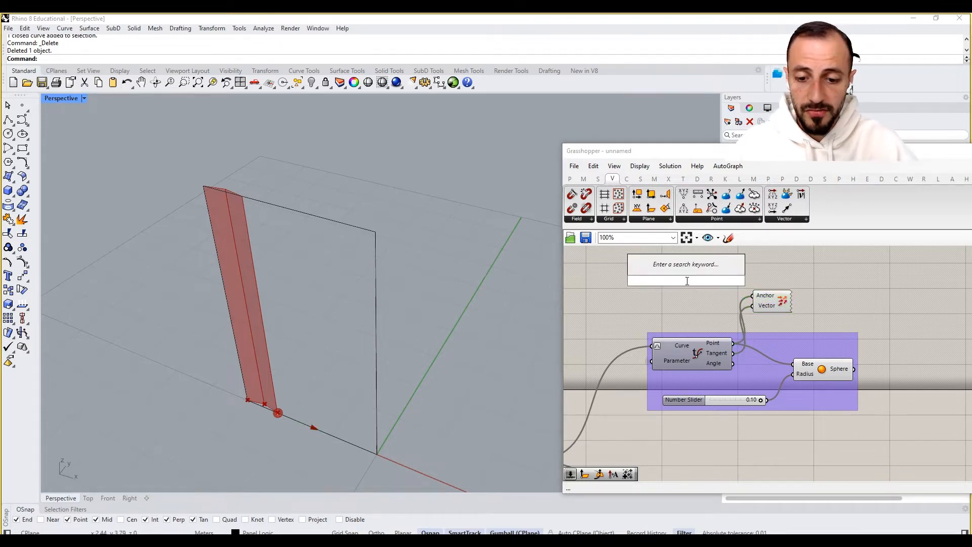
text(horica)
key(BackSpace)
key(BackSpace)
text(z)
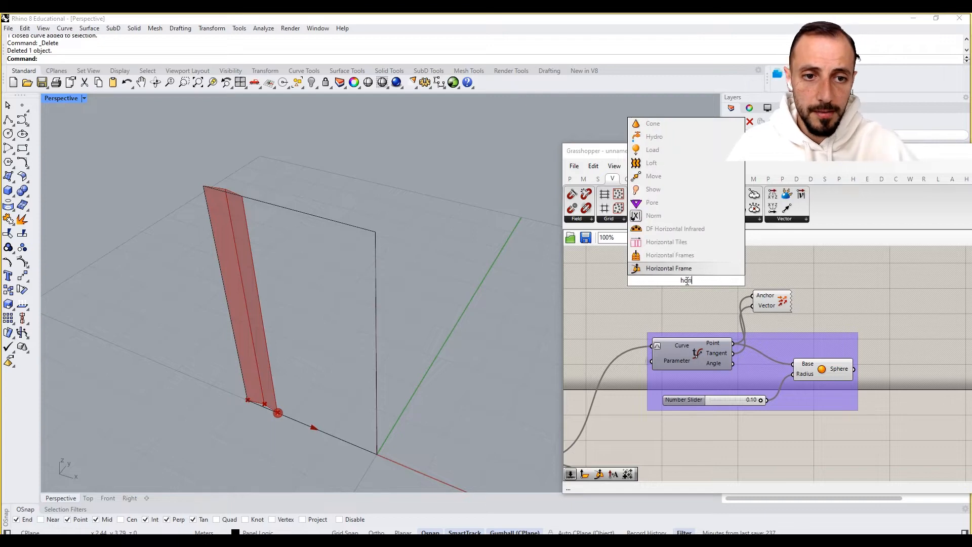
key(Return)
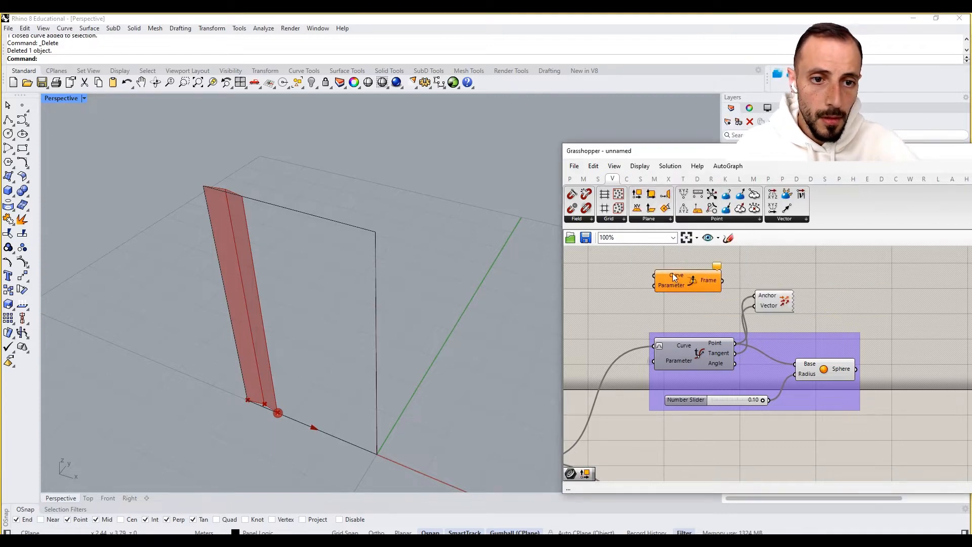
right_click(673, 275)
click(712, 387)
Step: Feed the base curve into the Horizontal Frame's Curve input through a new Curve parameter
scroll(711, 387, down, 2)
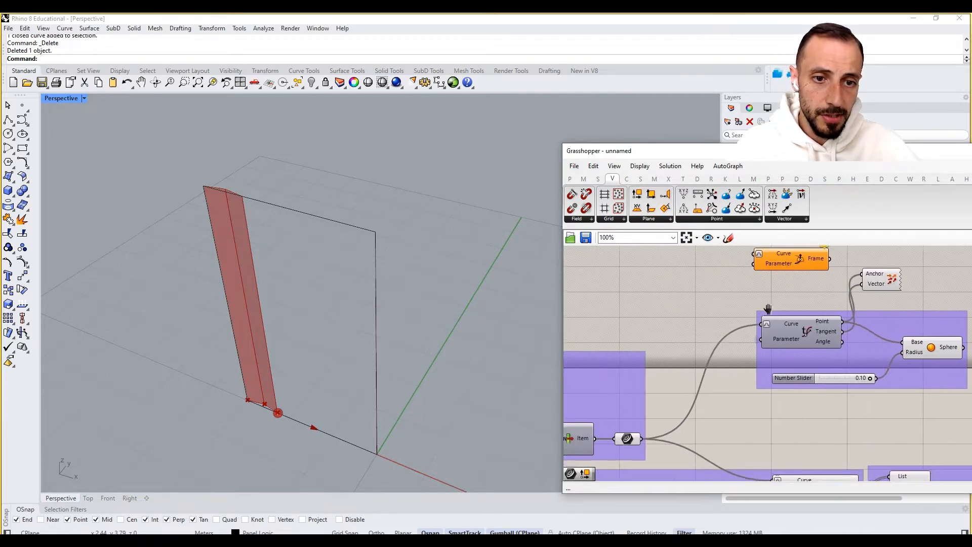
drag(731, 333, 759, 264)
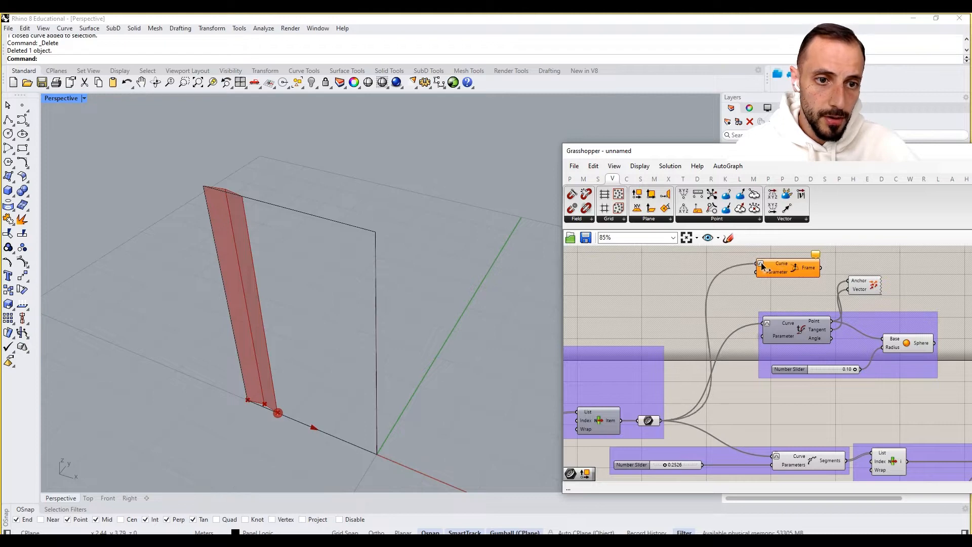
double_click(710, 270)
text(curve)
key(Return)
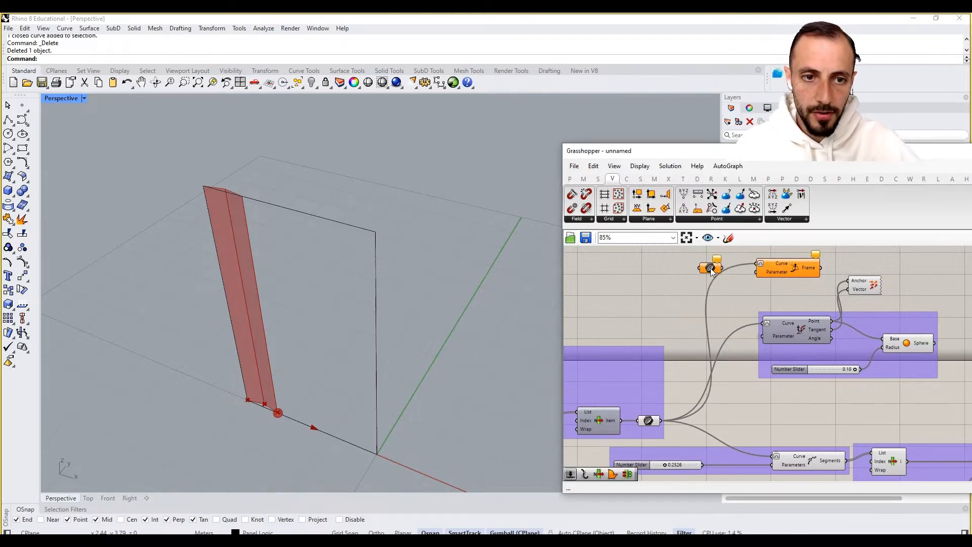
drag(660, 420, 757, 267)
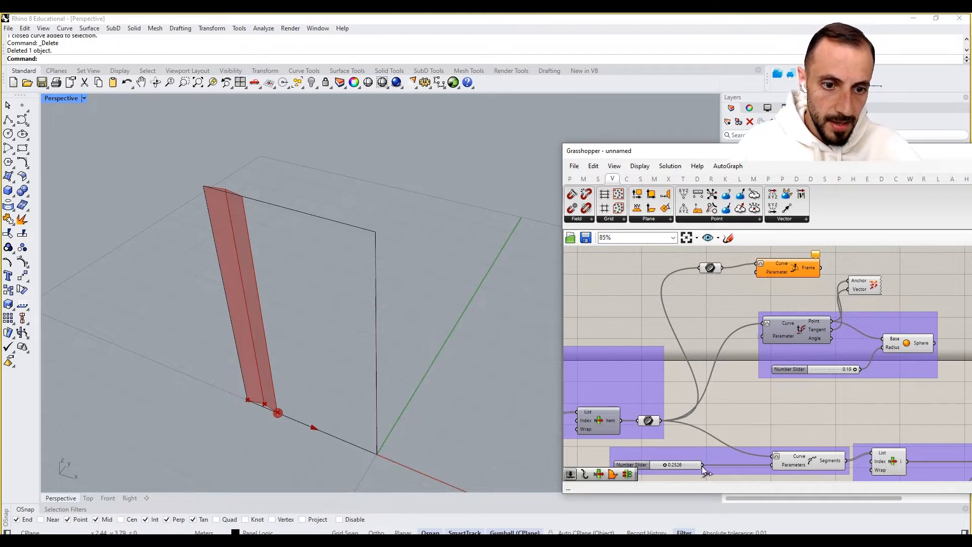
Step: Connect the 0.2526 slider to the Horizontal Frame's Parameter input and set that wire's display to hidden
drag(702, 465, 756, 272)
right_click(770, 273)
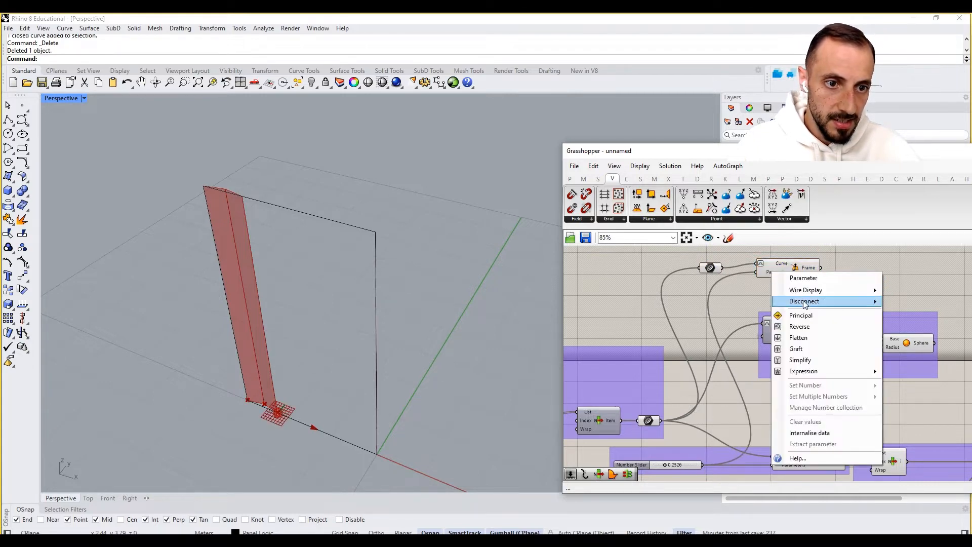
mouse_move(820, 290)
click(913, 315)
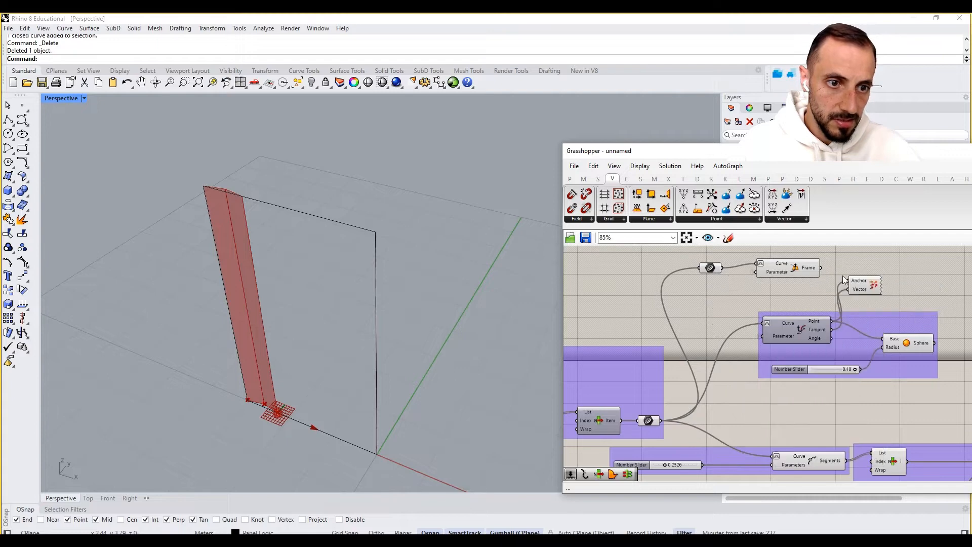
Step: Delete the Vector Display component and examine the horizontal frame at the point on the base curve
drag(863, 285, 868, 293)
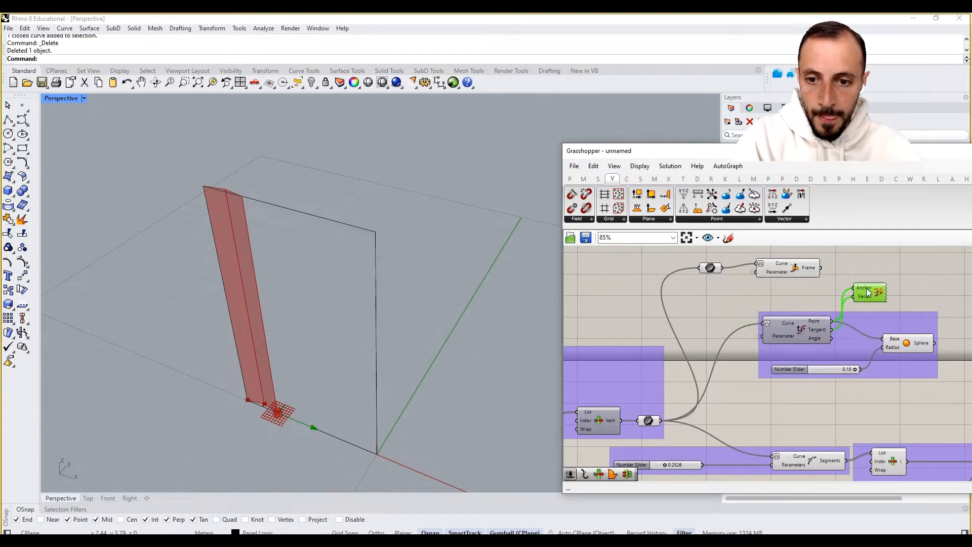
key(Delete)
right_drag(818, 269, 780, 276)
drag(779, 252, 638, 288)
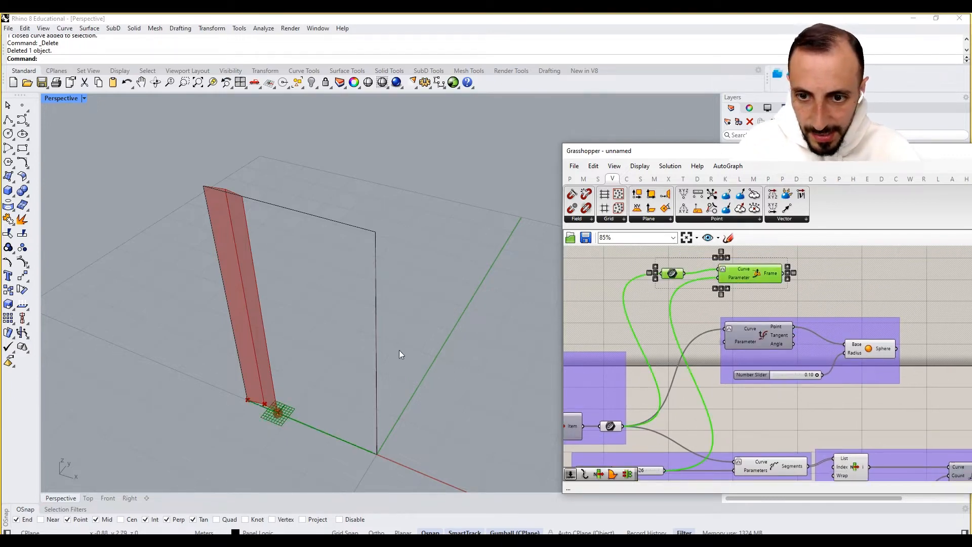
click(870, 290)
scroll(793, 280, up, 2)
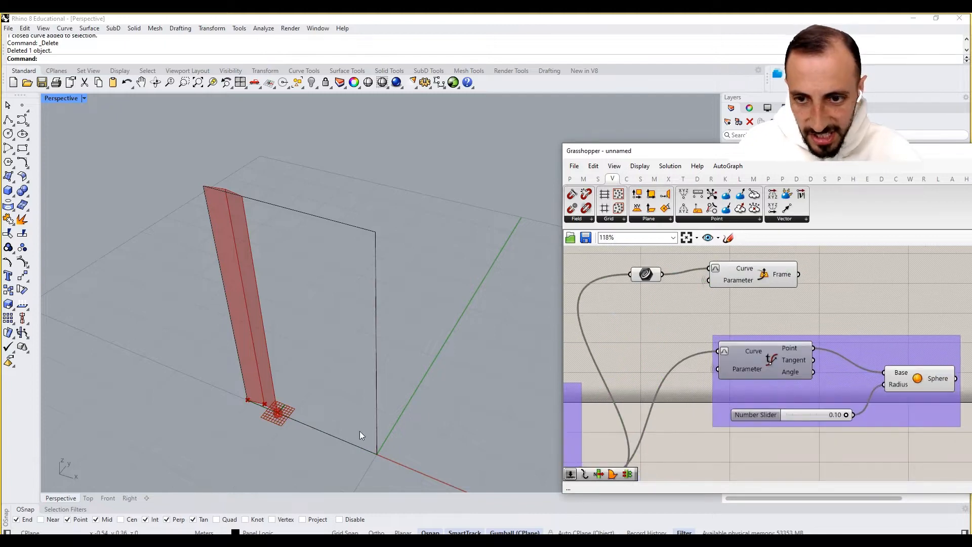
scroll(287, 411, up, 5)
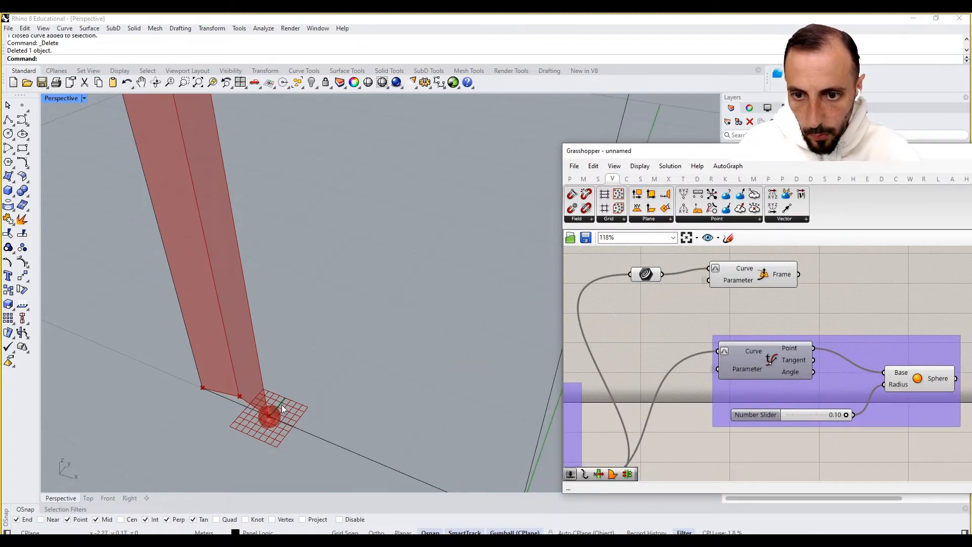
Step: Shift the Curve parameter and the Horizontal Frame component further along the canvas to the right
scroll(282, 406, down, 5)
right_drag(822, 277, 761, 330)
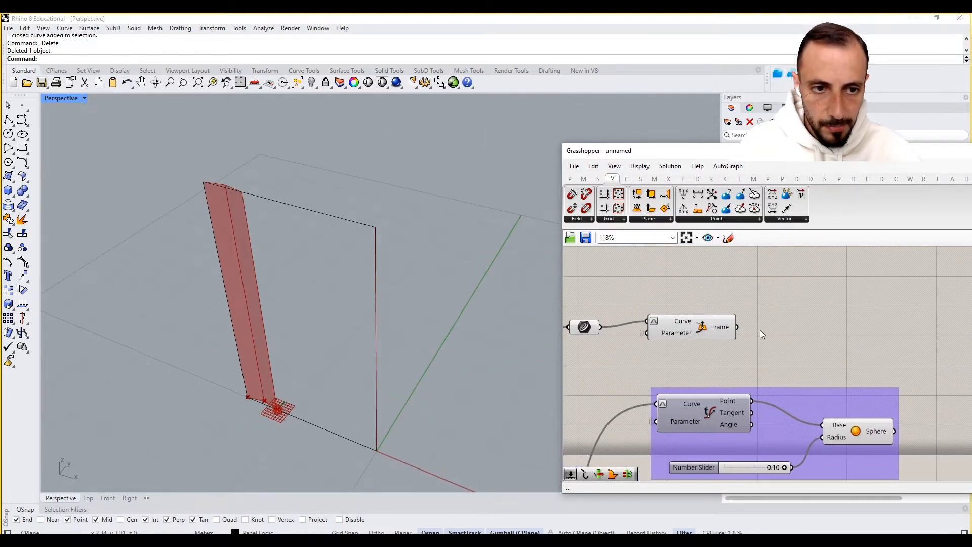
drag(777, 296, 695, 298)
click(701, 271)
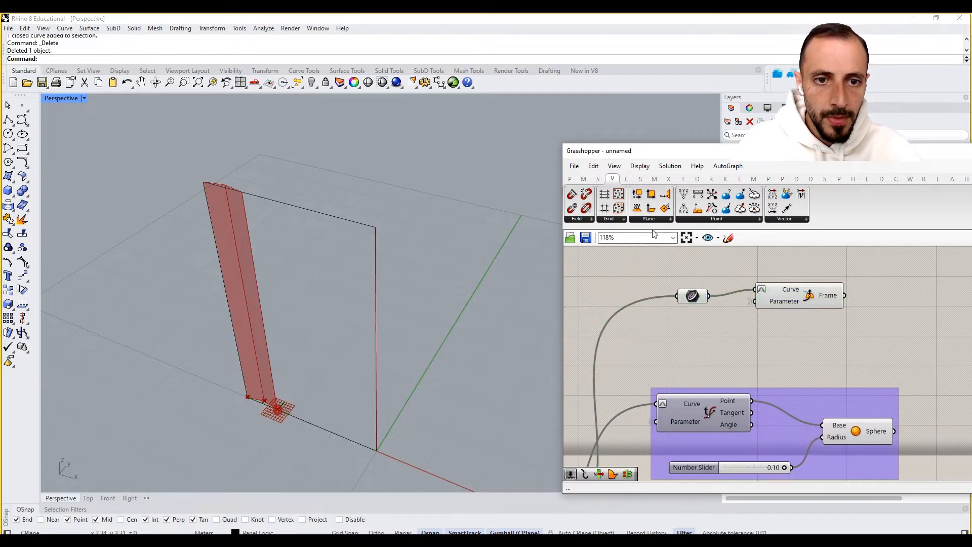
Step: Add a Deconstruct Plane component beside the Horizontal Frame and connect the Frame output to its Plane input
click(653, 219)
click(677, 239)
click(895, 286)
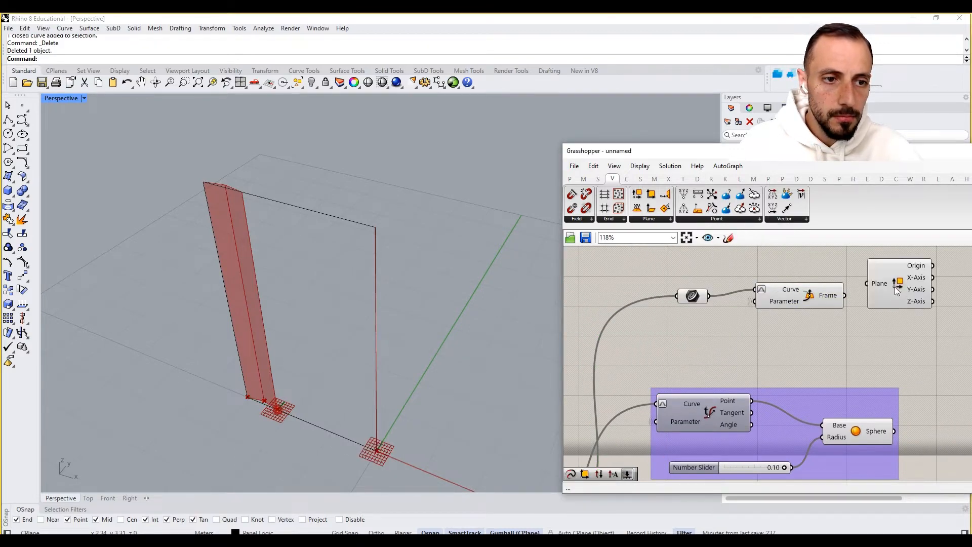
right_drag(895, 287, 759, 316)
drag(759, 316, 775, 333)
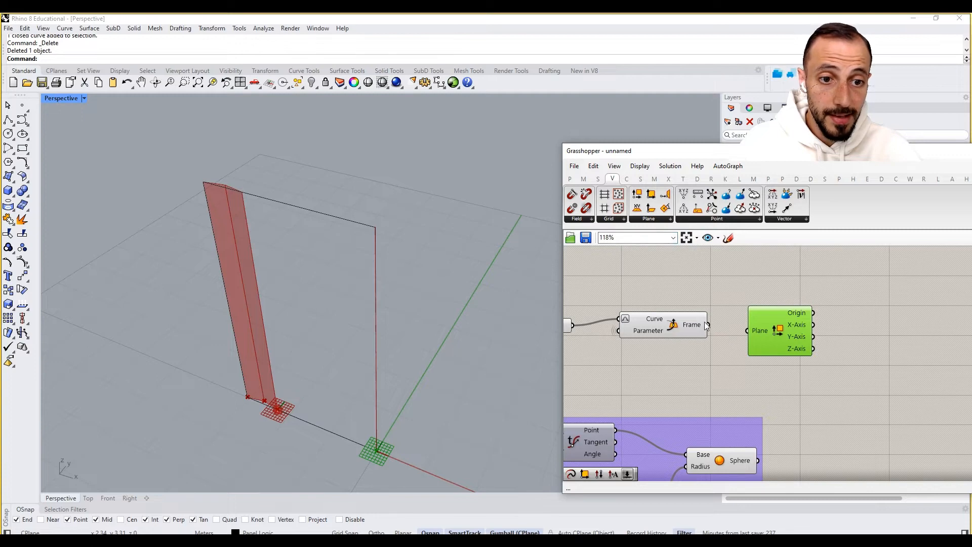
click(689, 329)
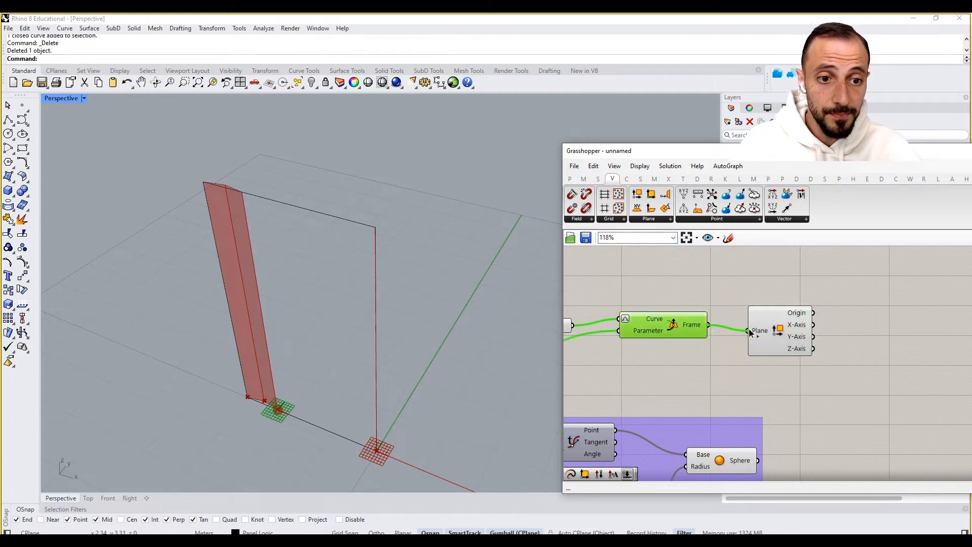
click(779, 332)
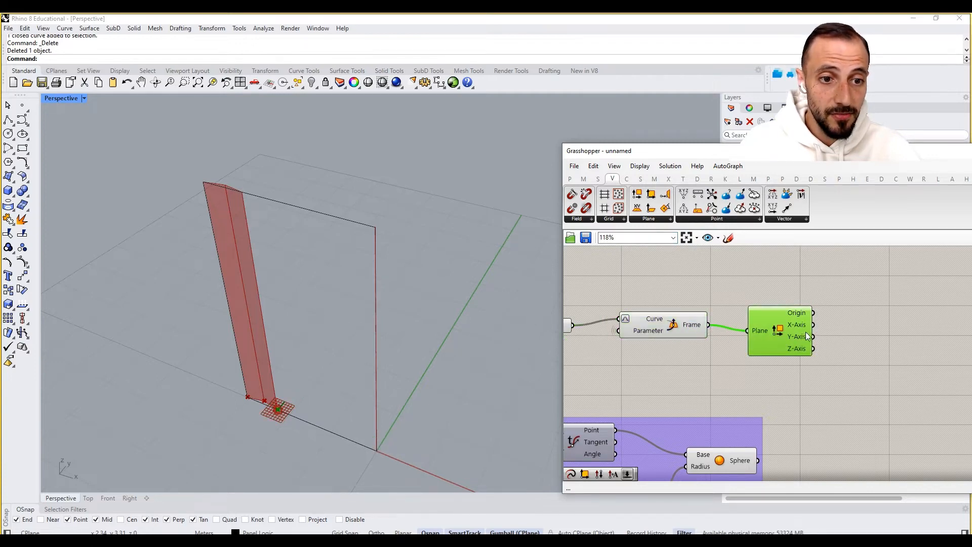
Step: Move the Curve parameter, Horizontal Frame and Deconstruct Plane together so they sit just before the Amplitude component
scroll(805, 332, down, 3)
drag(830, 301, 628, 347)
right_drag(704, 342, 650, 343)
scroll(650, 343, down, 4)
drag(658, 335, 802, 346)
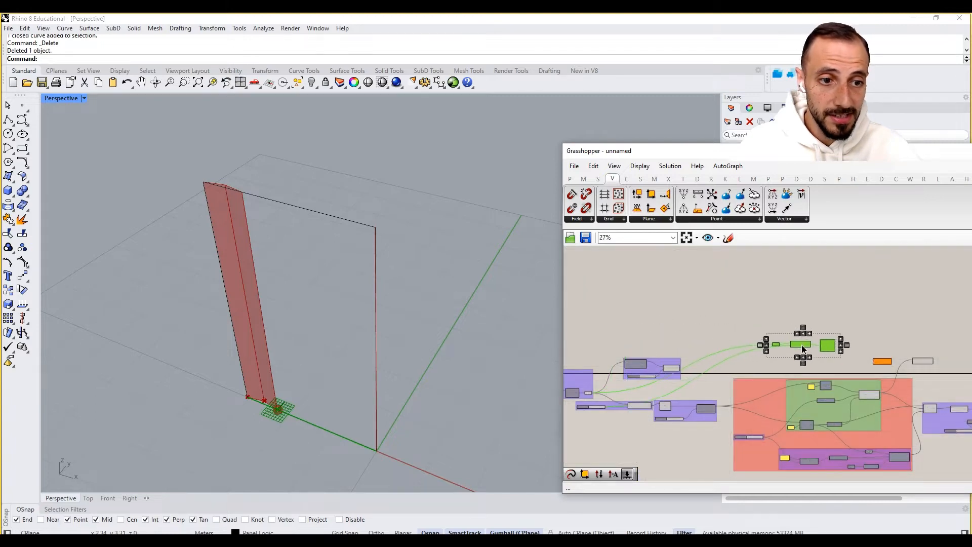
scroll(825, 360, up, 5)
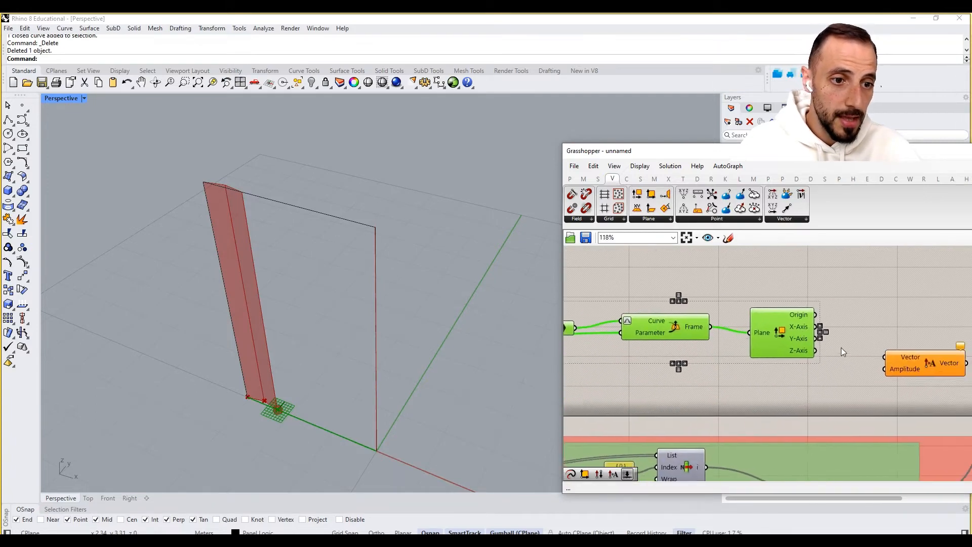
Step: Connect the Y-Axis output of Deconstruct Plane to the Vector input of the Amplitude component
click(842, 348)
click(884, 360)
right_drag(878, 389, 807, 387)
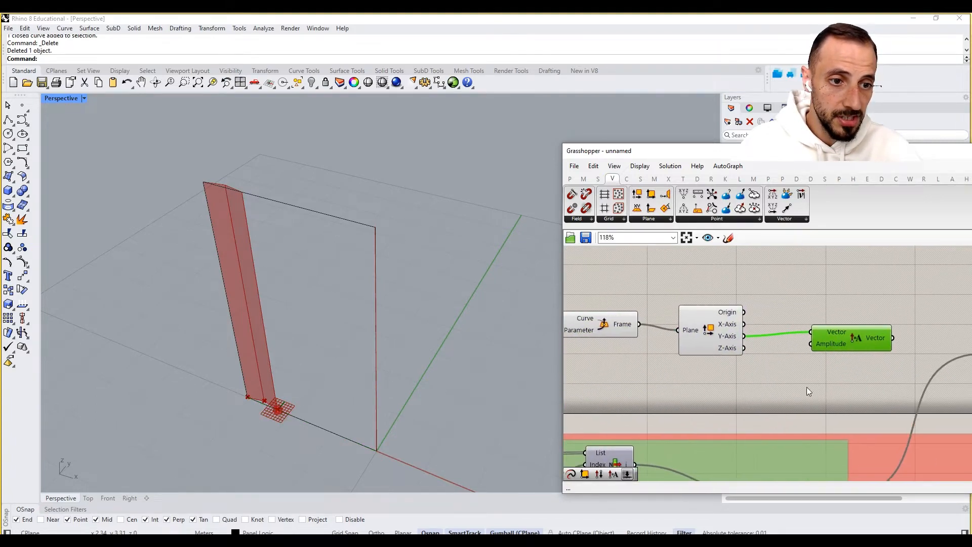
Step: Create a number slider from 0.10<1.00 and connect it to the Amplitude input
double_click(789, 383)
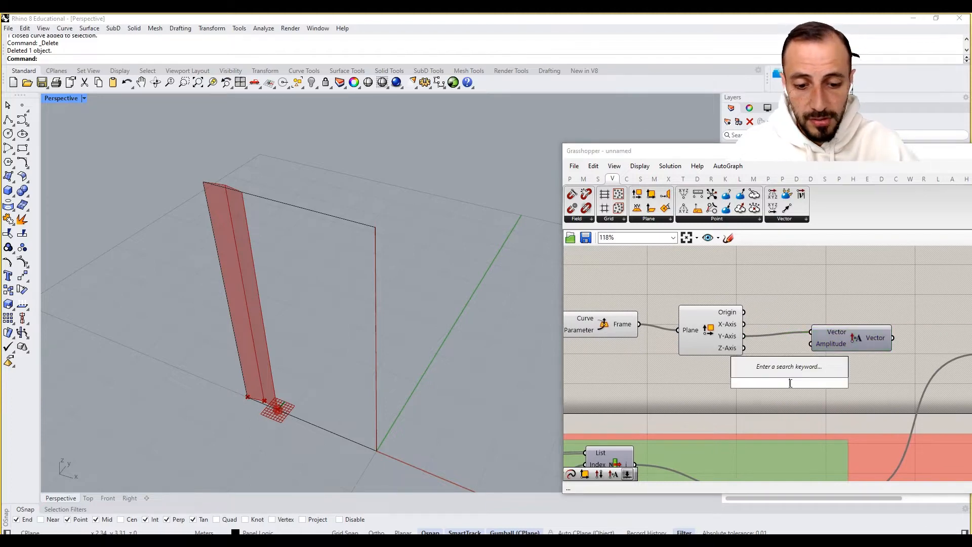
text(0.10<1.00)
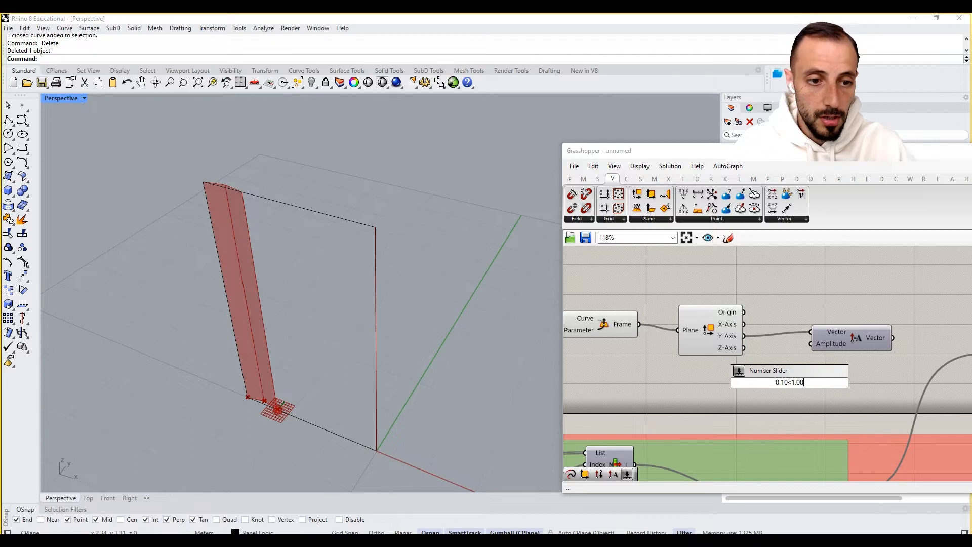
key(Return)
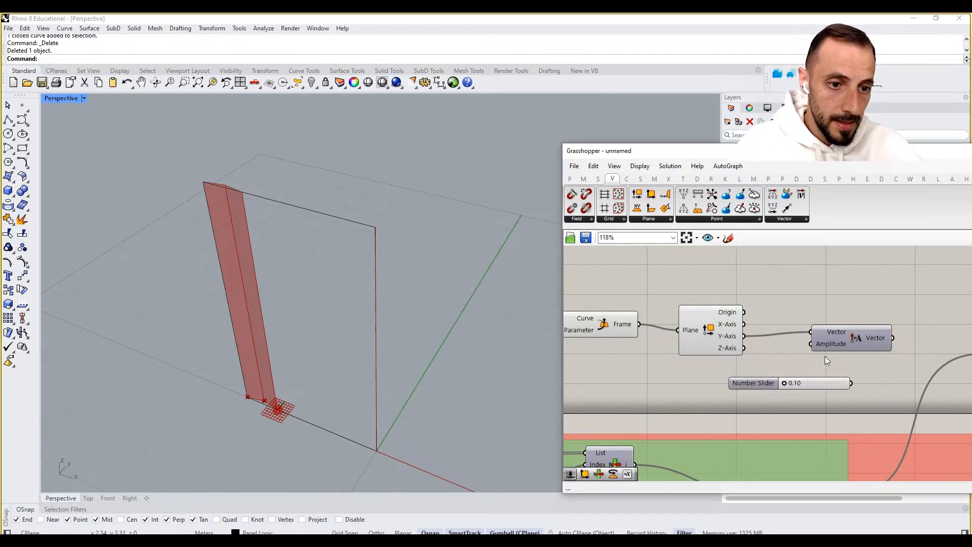
scroll(861, 363, down, 2)
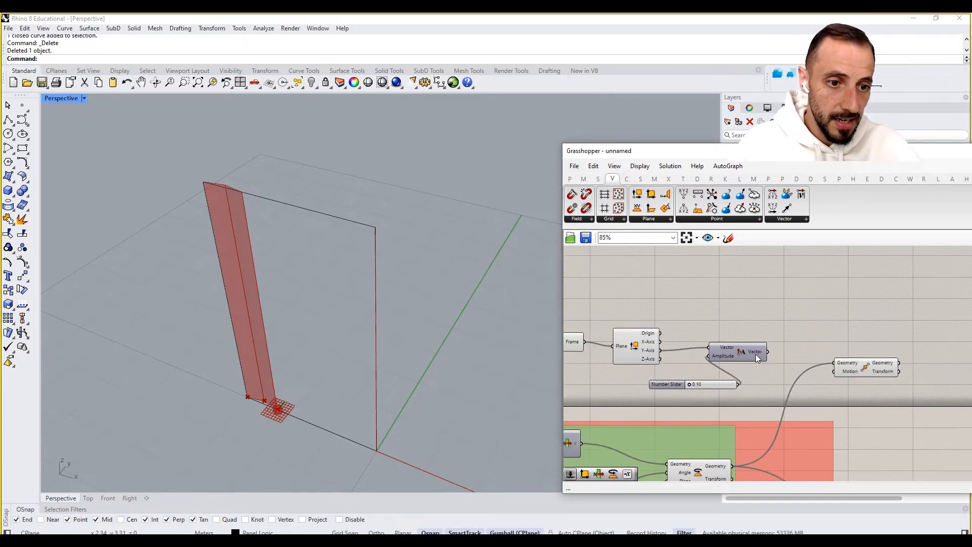
Step: Feed the Amplitude vector into the Move component's Motion input and send the moved geometry to the Merge's D2 instead of the rotated geometry
drag(766, 352, 835, 372)
right_drag(834, 373, 800, 329)
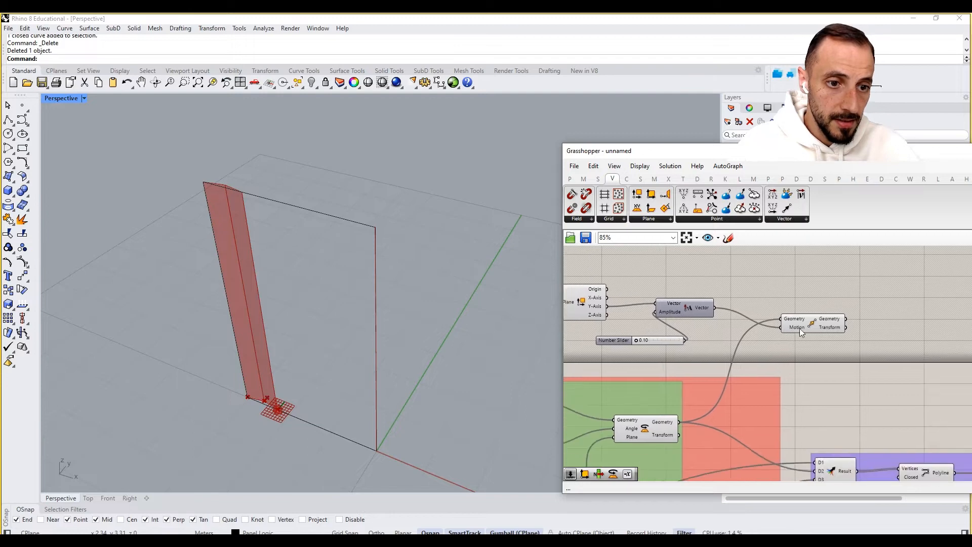
click(654, 431)
right_drag(824, 428, 848, 382)
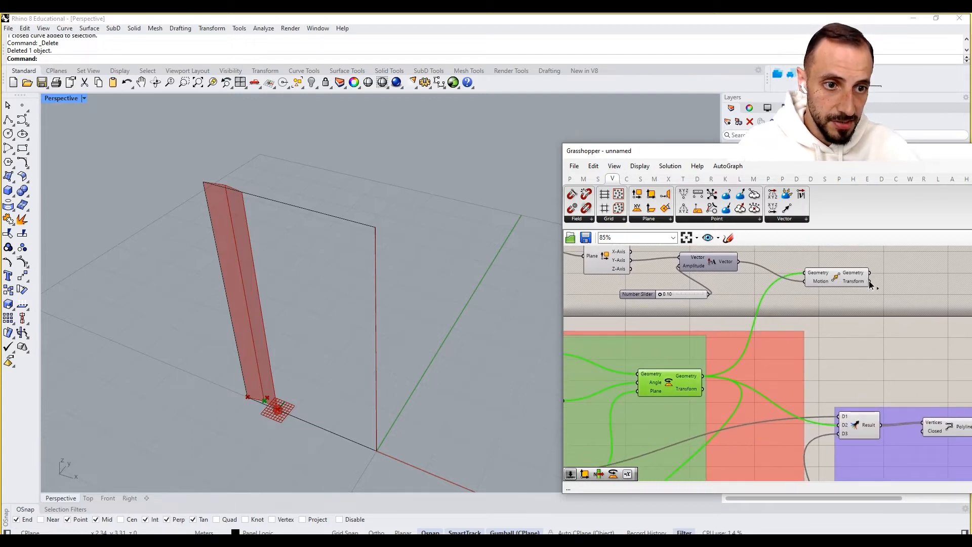
right_drag(659, 331, 742, 355)
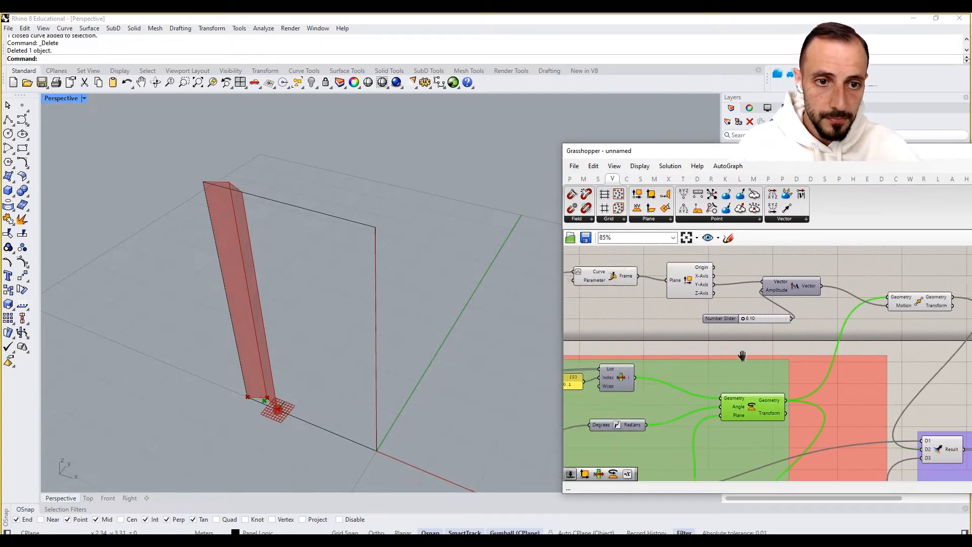
Step: Group the components from the Curve parameter through the Move component
scroll(841, 377, down, 3)
drag(913, 296, 664, 339)
key(ctrl+g)
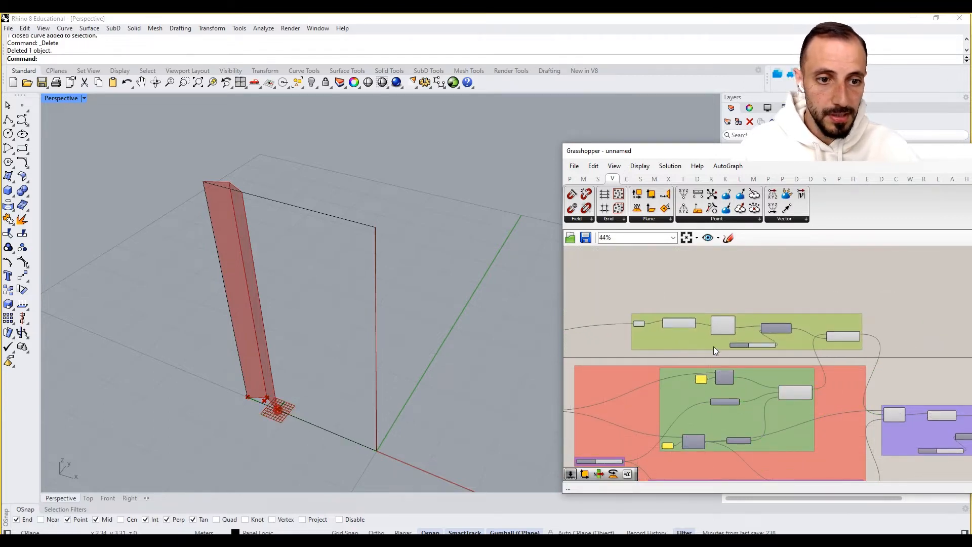
Step: Turn off the preview of the new move group and of all other groups before the final polyline group
drag(869, 291, 607, 357)
middle_click(632, 288)
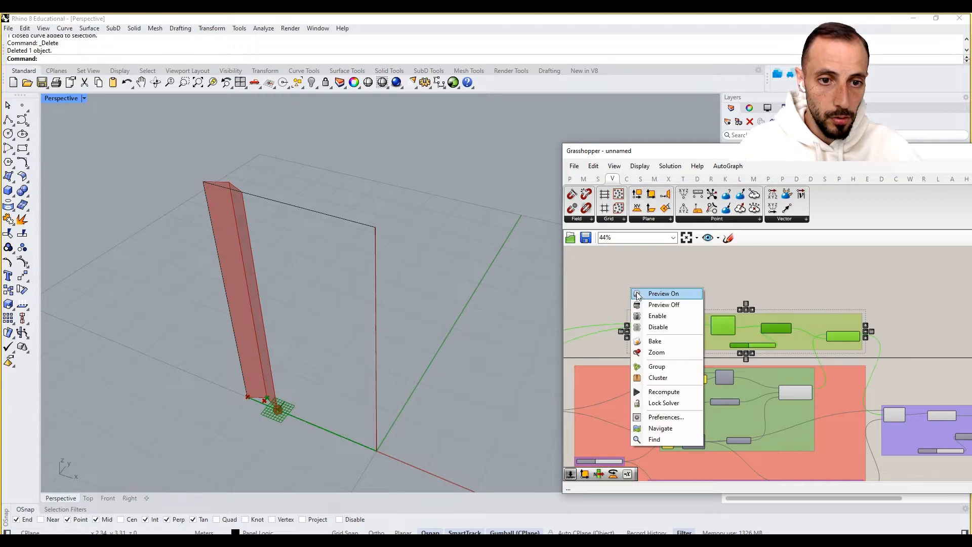
click(653, 307)
scroll(807, 395, down, 3)
drag(824, 276, 573, 434)
right_click(598, 430)
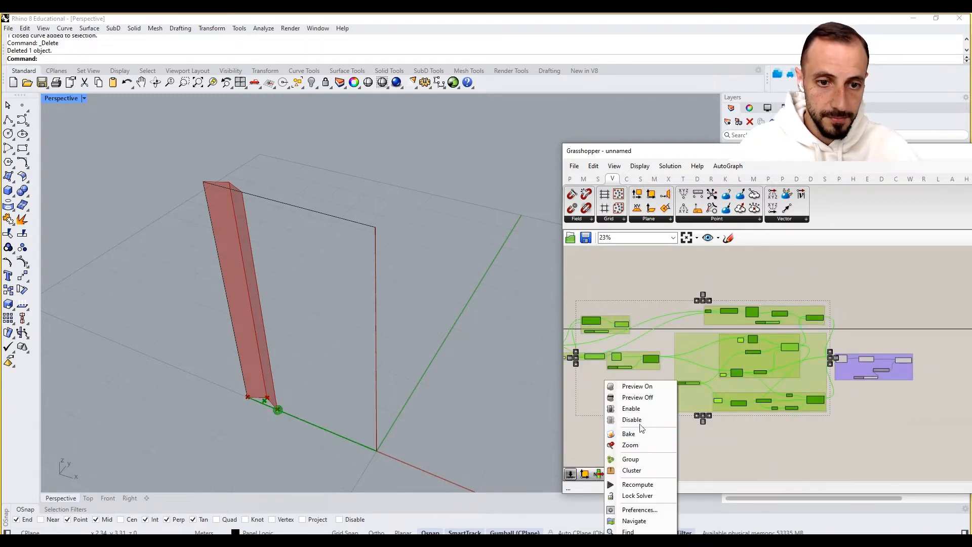
click(641, 398)
Step: Turn the preview of the Sphere component back on
scroll(619, 321, up, 4)
right_click(709, 290)
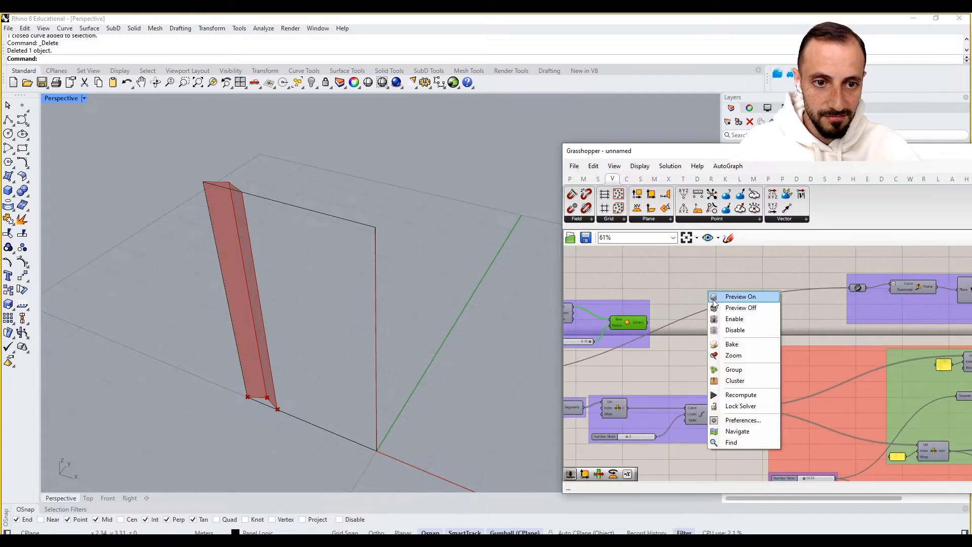
click(735, 295)
Step: Turn off the preview of the Merge component in the final polyline group
right_drag(791, 324, 628, 336)
scroll(628, 336, down, 4)
scroll(687, 381, up, 1)
right_drag(688, 381, 757, 369)
scroll(758, 369, down, 3)
scroll(907, 390, up, 4)
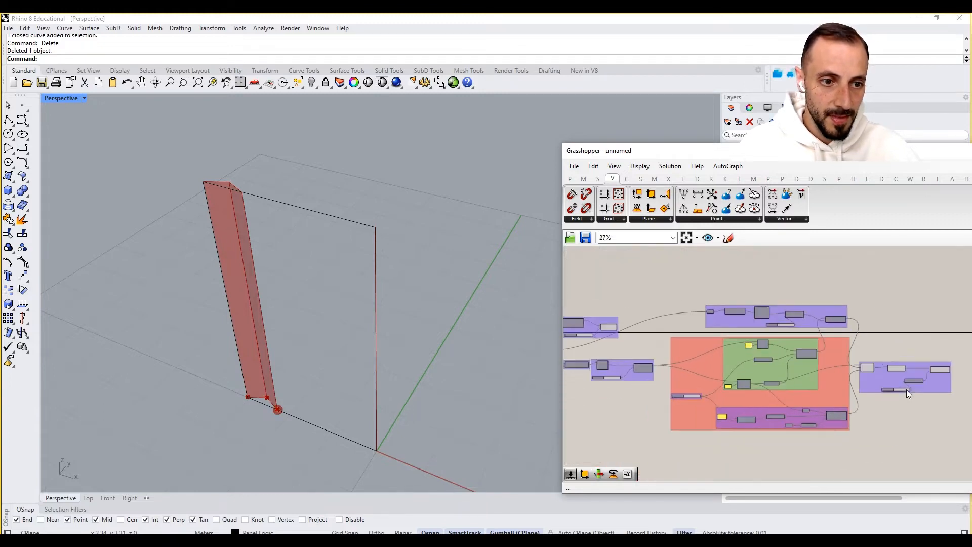
right_click(847, 356)
click(860, 378)
scroll(764, 308, up, 1)
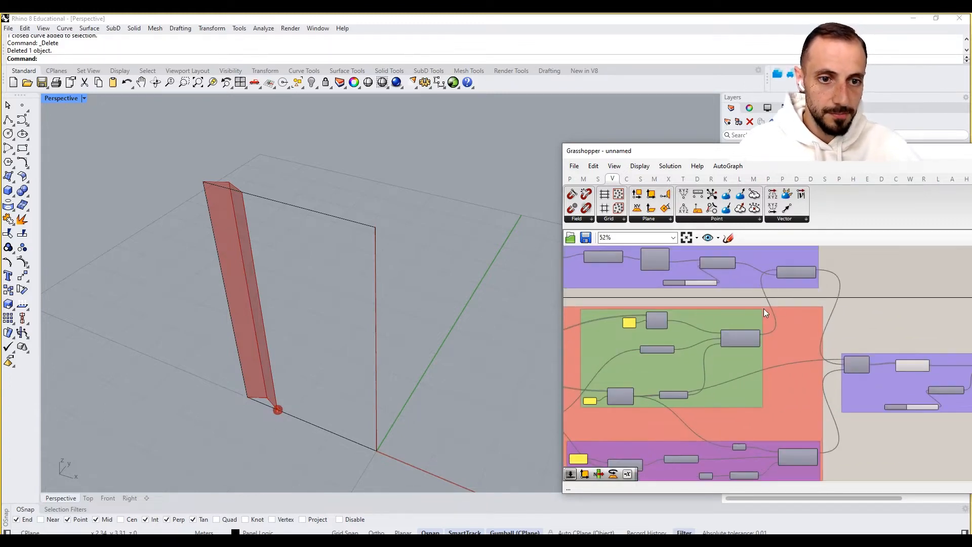
Step: Raise the slider that drives the move vector's amplitude to try a larger offset
scroll(757, 315, up, 3)
right_drag(710, 278, 741, 349)
scroll(686, 339, up, 2)
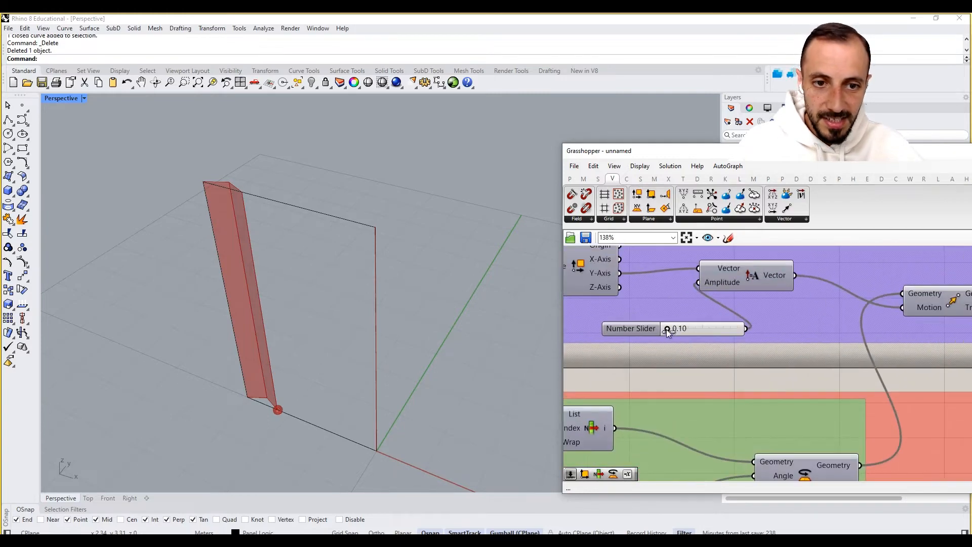
mouse_move(668, 329)
mouse_down()
mouse_move(739, 329)
mouse_move(640, 333)
mouse_move(679, 341)
mouse_up()
Step: Set the fold angle slider feeding the rotation groups to 0.00
scroll(660, 350, down, 5)
right_drag(590, 395, 792, 364)
scroll(747, 400, up, 3)
right_drag(747, 399, 842, 349)
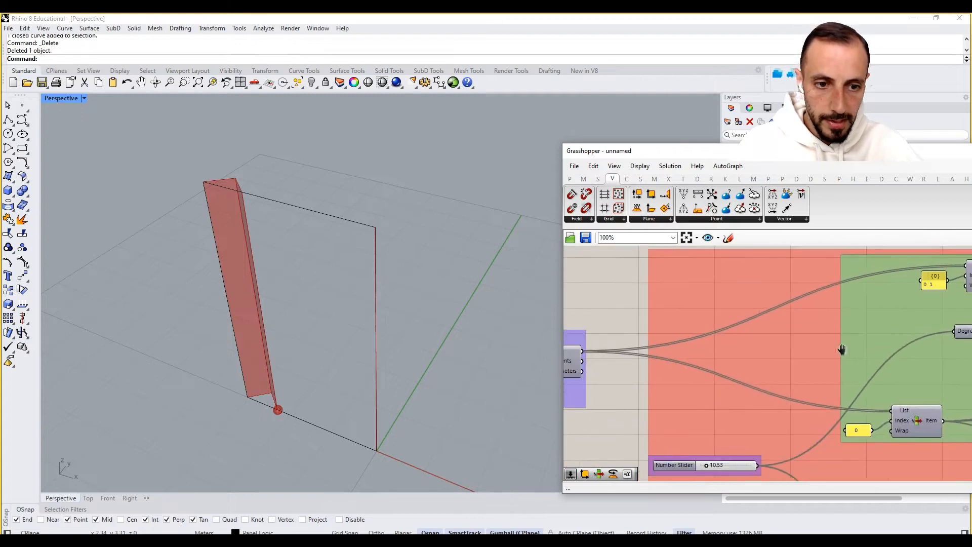
scroll(842, 350, down, 3)
scroll(783, 401, up, 3)
drag(795, 398, 753, 396)
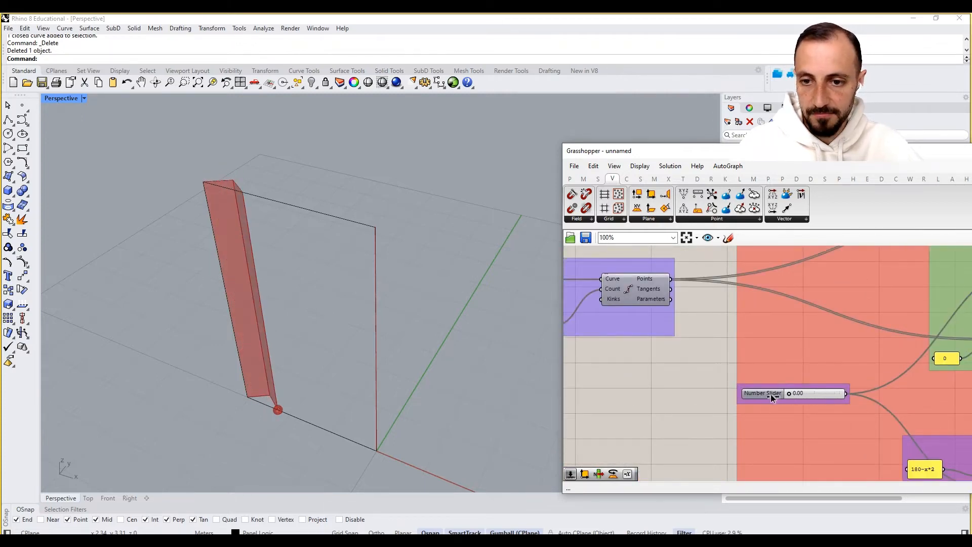
right_drag(771, 395, 728, 415)
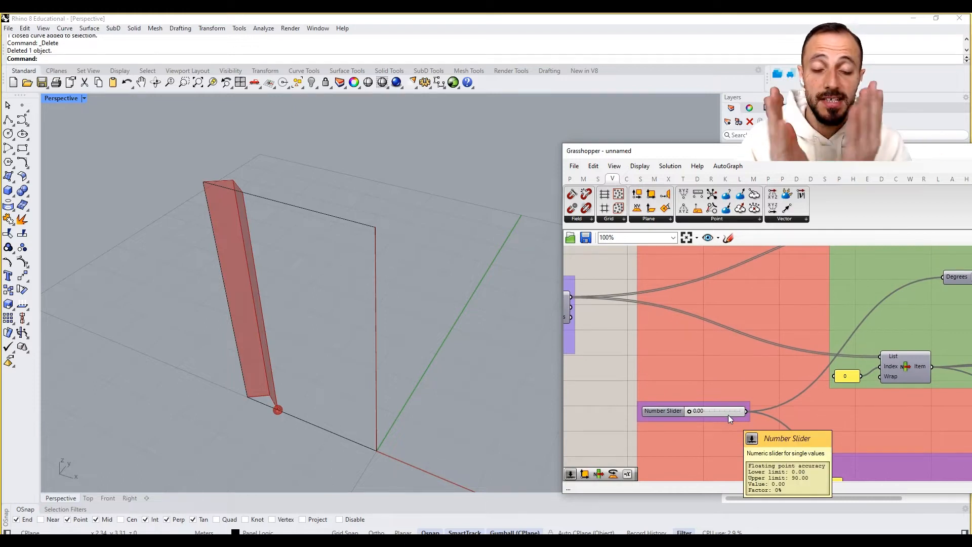
Step: Set the amplitude slider of the move vector to 0.37
scroll(728, 415, down, 5)
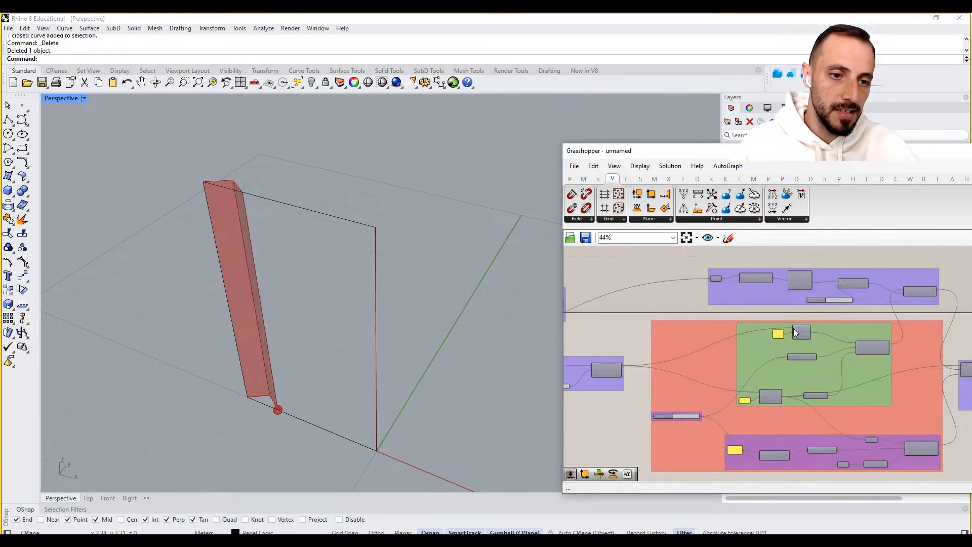
scroll(843, 299, up, 5)
mouse_move(817, 302)
mouse_down()
mouse_move(804, 304)
mouse_move(860, 307)
mouse_move(818, 303)
mouse_move(826, 316)
mouse_up()
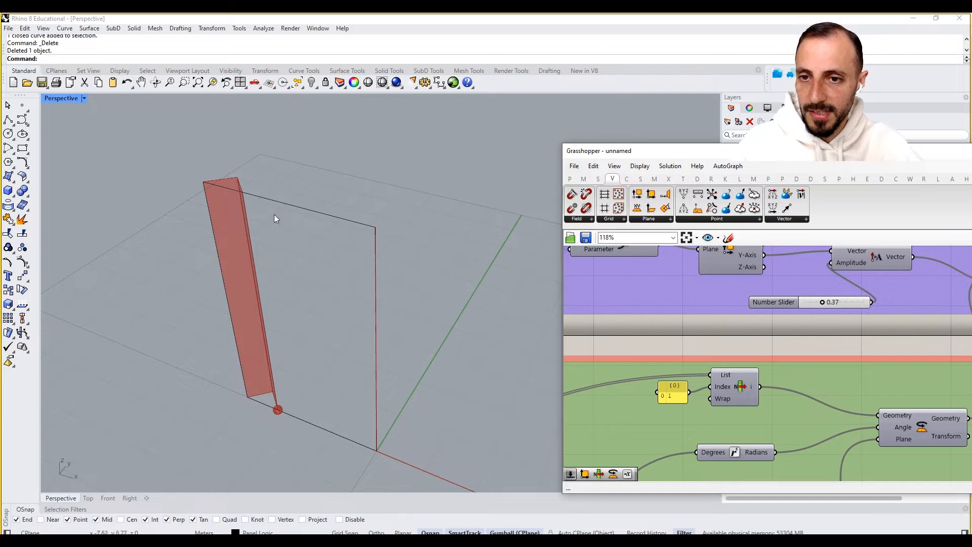
Step: Move the base-curve group further left to leave space before the groups it feeds
scroll(709, 324, down, 6)
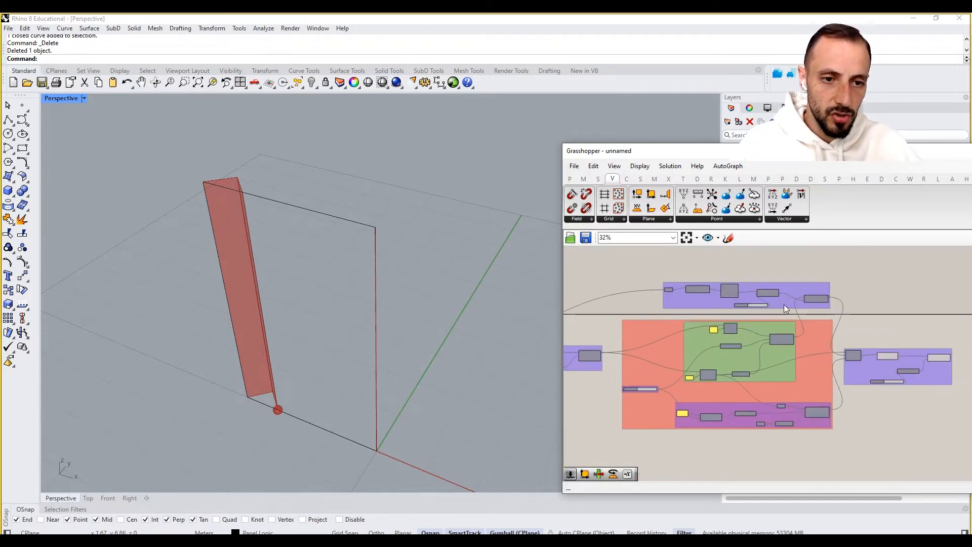
scroll(777, 297, down, 3)
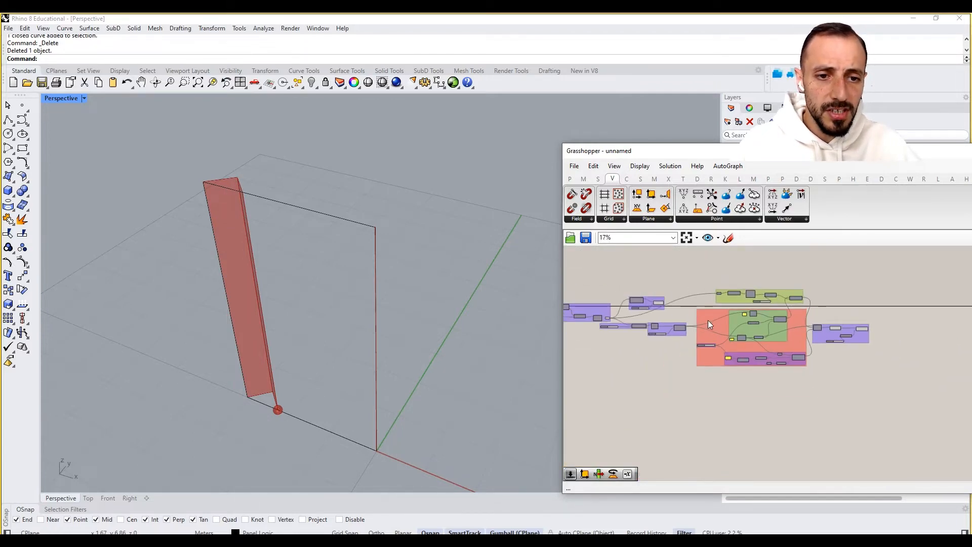
scroll(658, 319, up, 4)
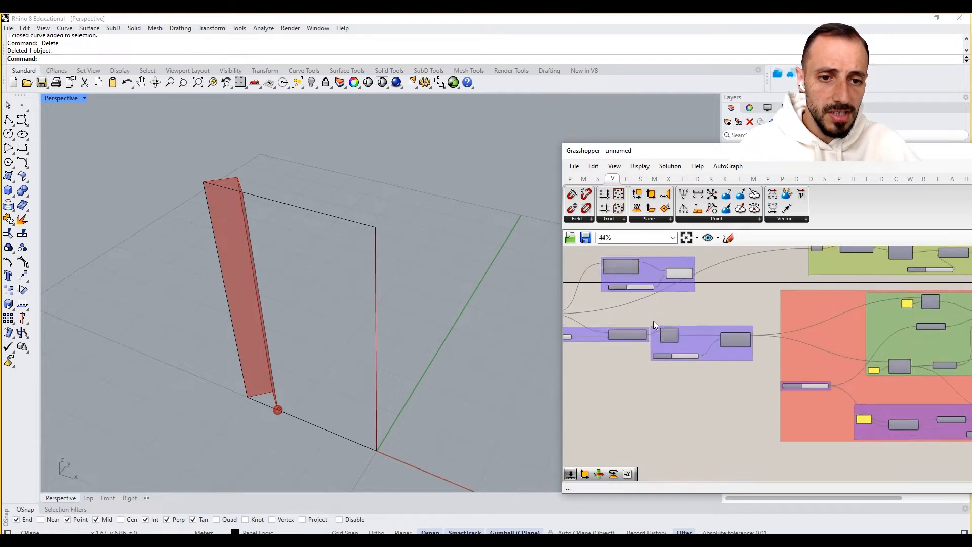
right_drag(653, 321, 854, 340)
scroll(745, 310, down, 3)
drag(730, 309, 676, 309)
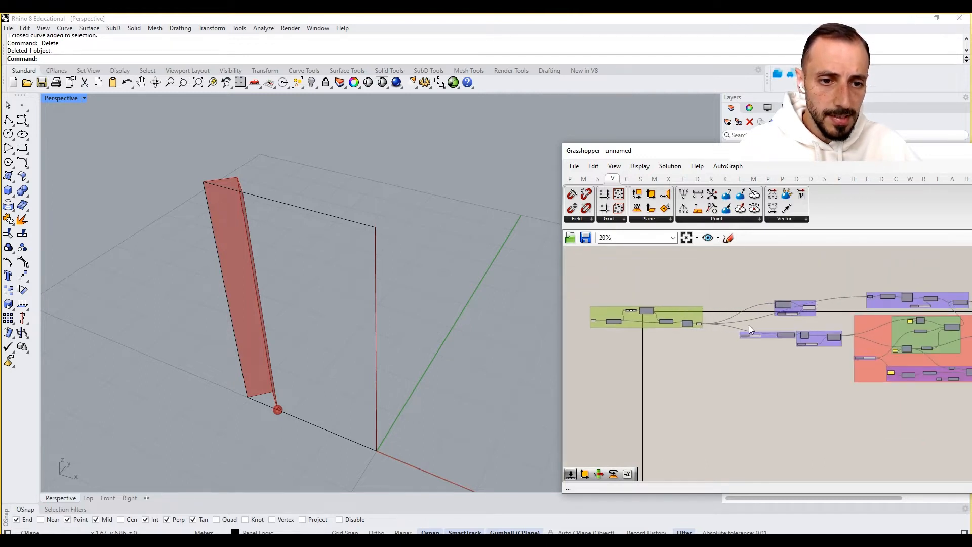
Step: Shift the slider group that feeds List Item and the Evaluate Curve group with the Sphere to the left
scroll(749, 329, up, 4)
drag(736, 339, 676, 343)
scroll(802, 287, up, 3)
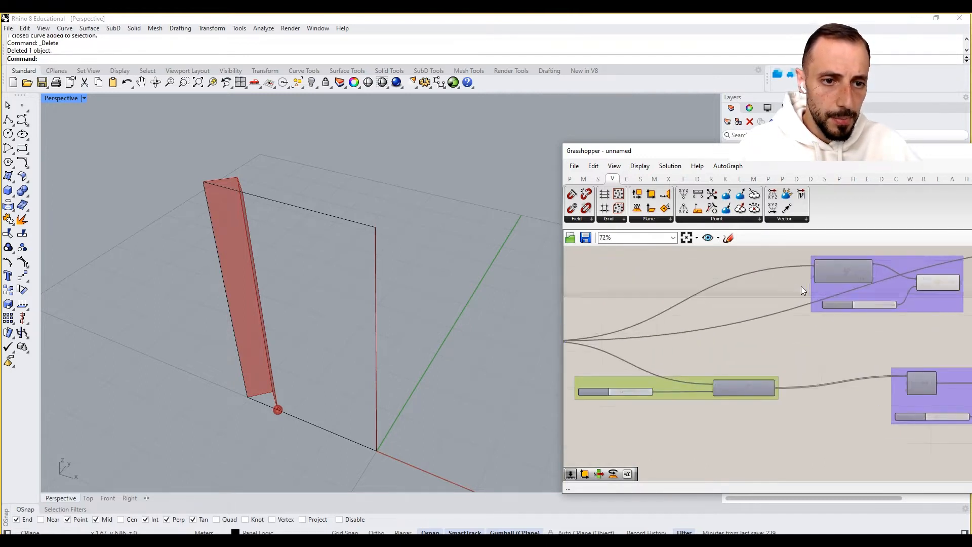
click(803, 287)
drag(801, 287, 624, 281)
Step: Group the point-division, rotation and move groups into one outer group and colour it opaque white
scroll(726, 308, down, 3)
right_drag(857, 336, 656, 352)
scroll(655, 353, down, 3)
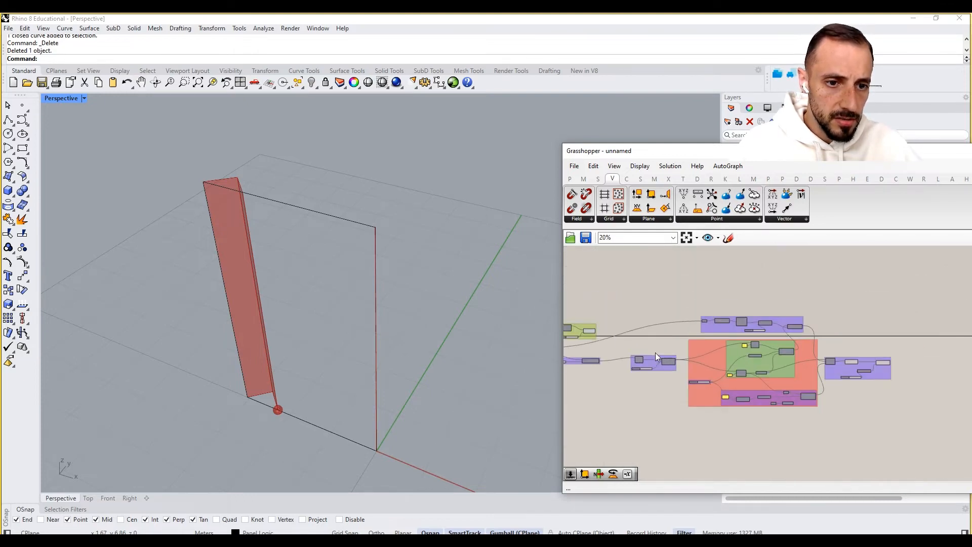
click(666, 338)
drag(623, 291, 882, 435)
key(ctrl+g)
right_click(874, 402)
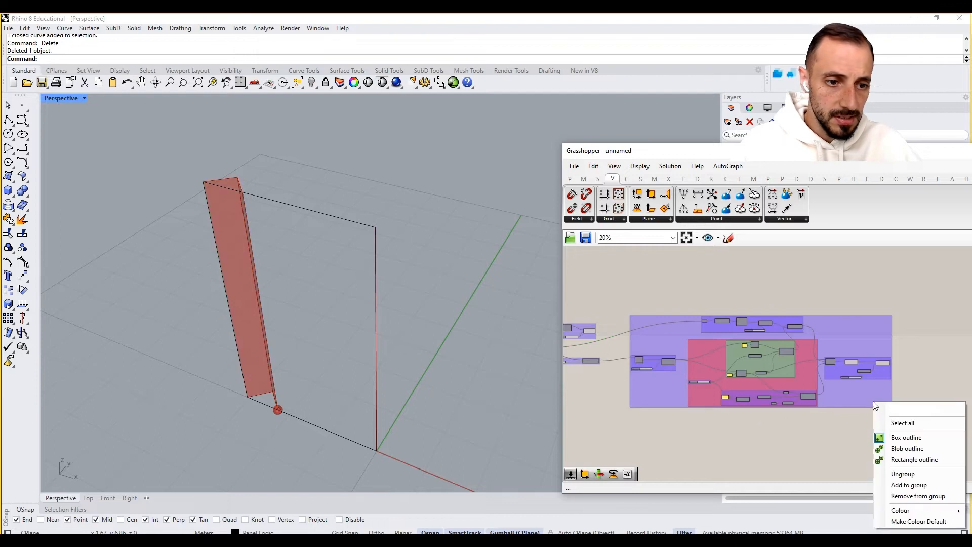
mouse_move(901, 511)
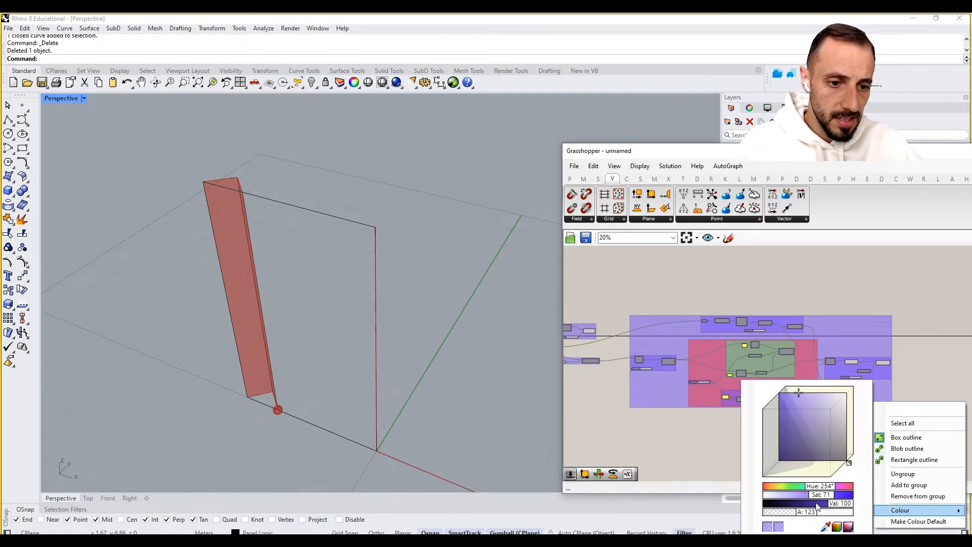
drag(815, 494, 884, 521)
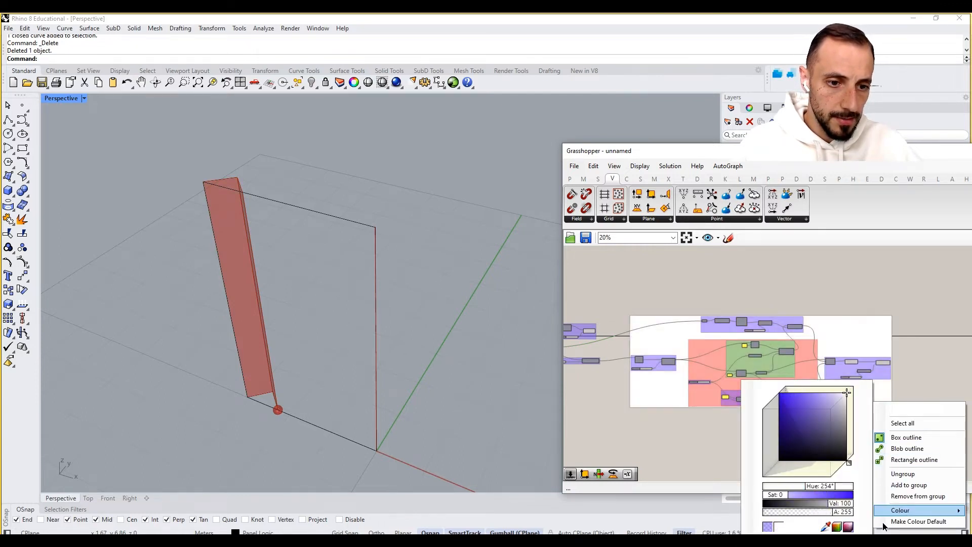
click(672, 443)
Step: Duplicate the entire white group with its contents and place the copy directly below the original
drag(623, 294, 917, 433)
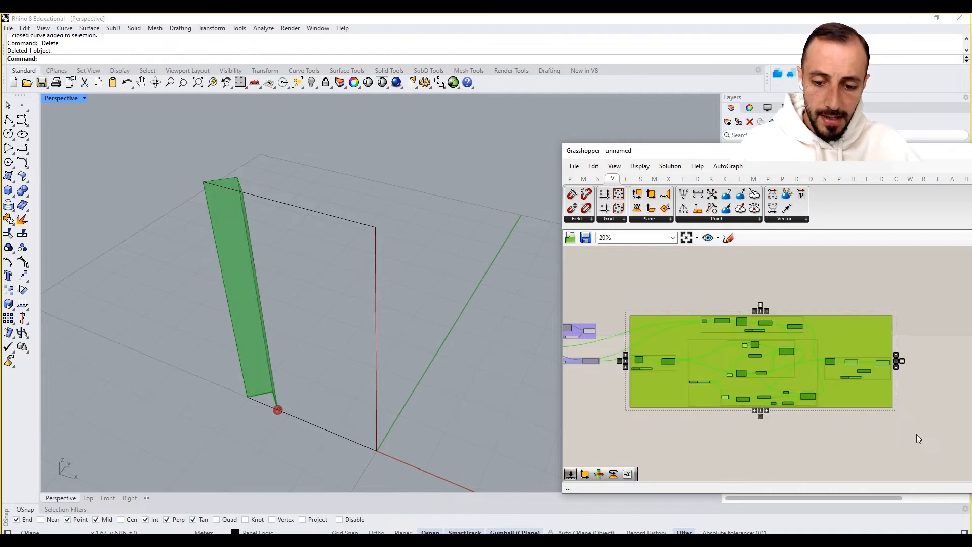
key(ctrl+c)
key(ctrl+v)
right_drag(659, 378, 676, 337)
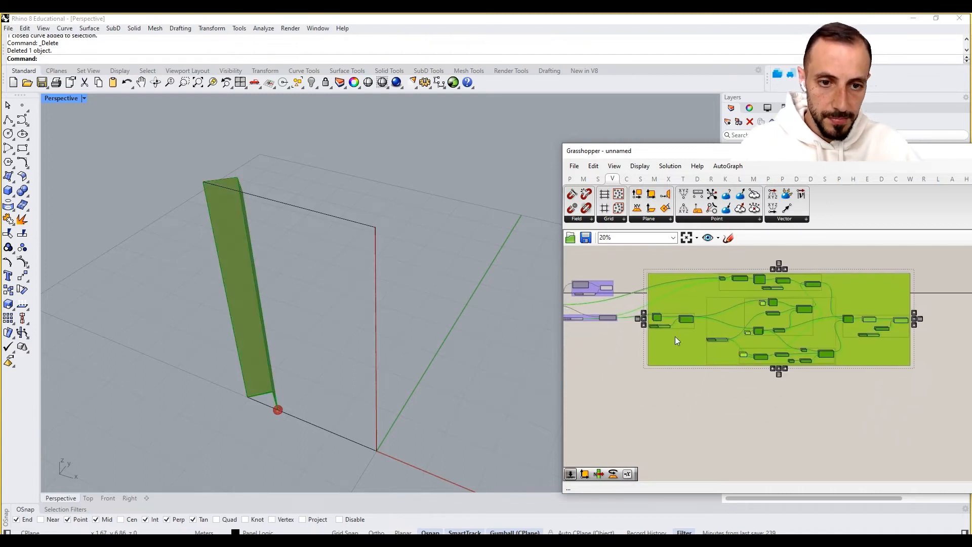
drag(676, 336, 670, 448)
click(670, 449)
Step: Colour the outer group of the duplicated definition black
right_click(686, 402)
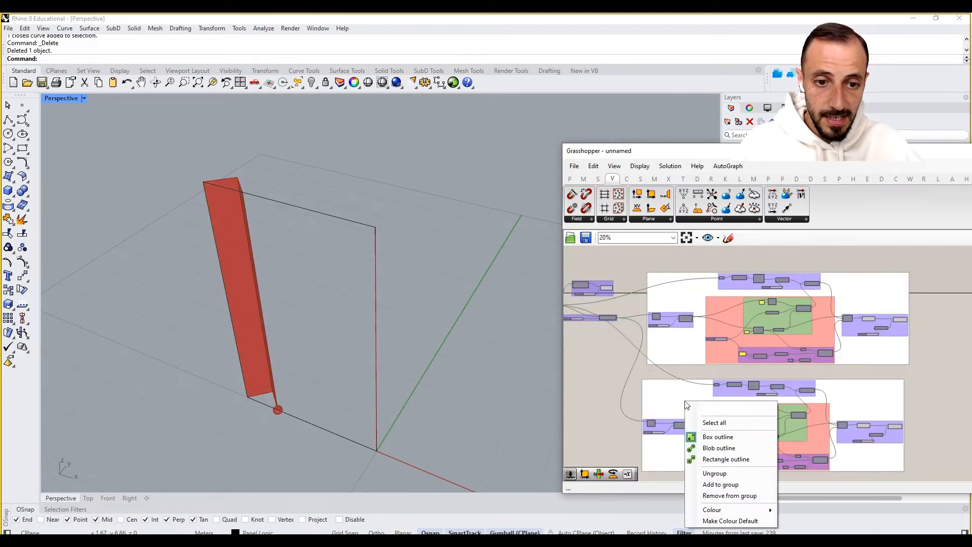
mouse_move(753, 513)
drag(844, 507, 802, 504)
click(594, 427)
Step: Add a panel containing 1 and connect it to the Index input of the duplicate's first List Item
scroll(644, 422, up, 1)
scroll(651, 428, up, 5)
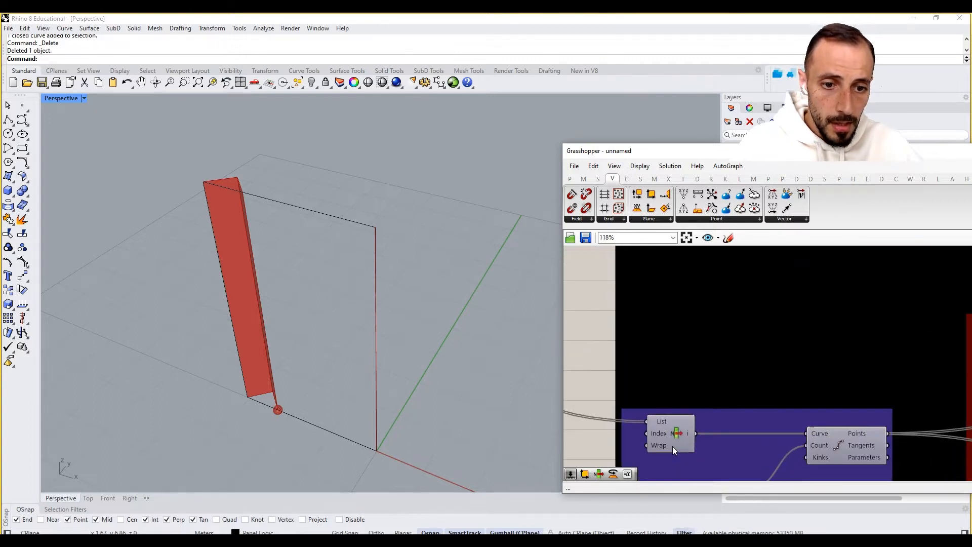
scroll(674, 446, down, 3)
right_drag(687, 434, 716, 393)
scroll(652, 414, up, 2)
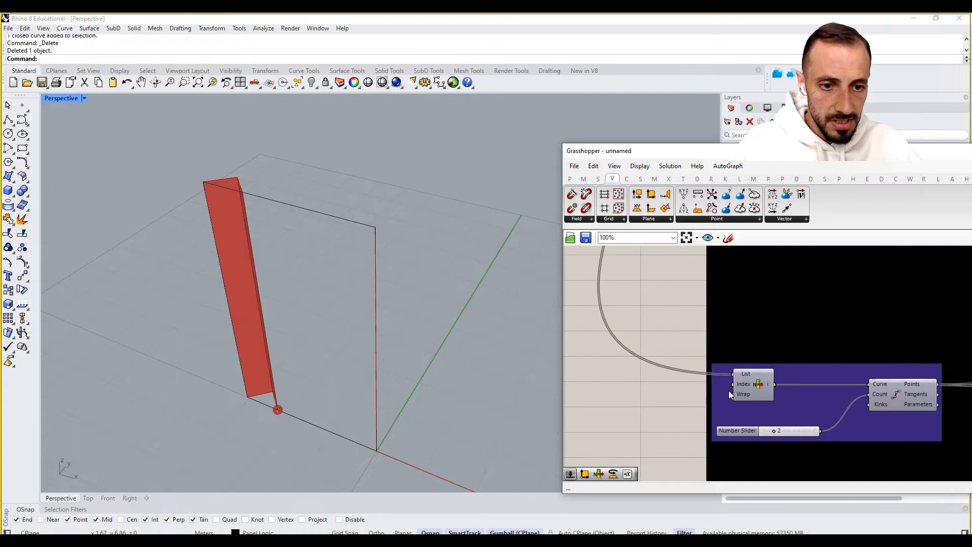
click(741, 391)
middle_click(630, 382)
click(650, 390)
click(638, 392)
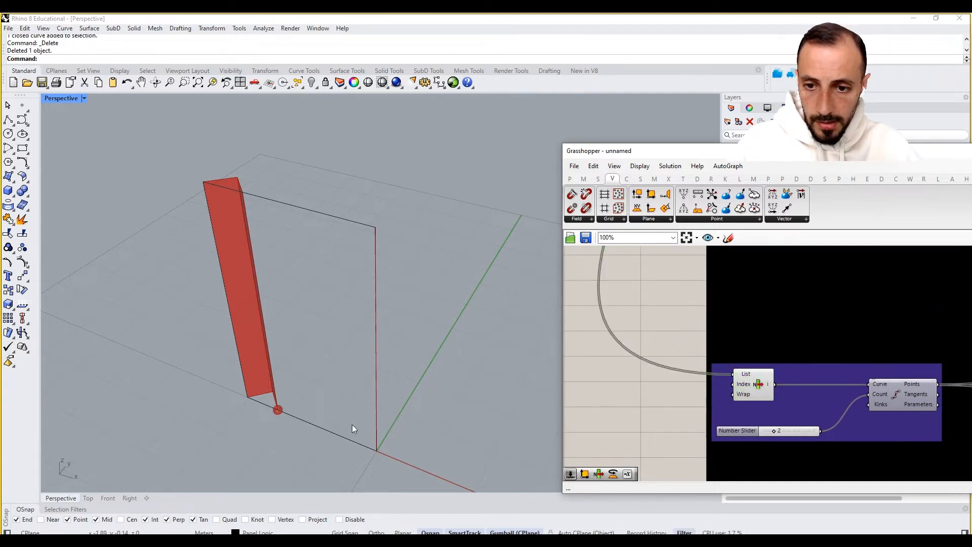
click(760, 394)
click(658, 402)
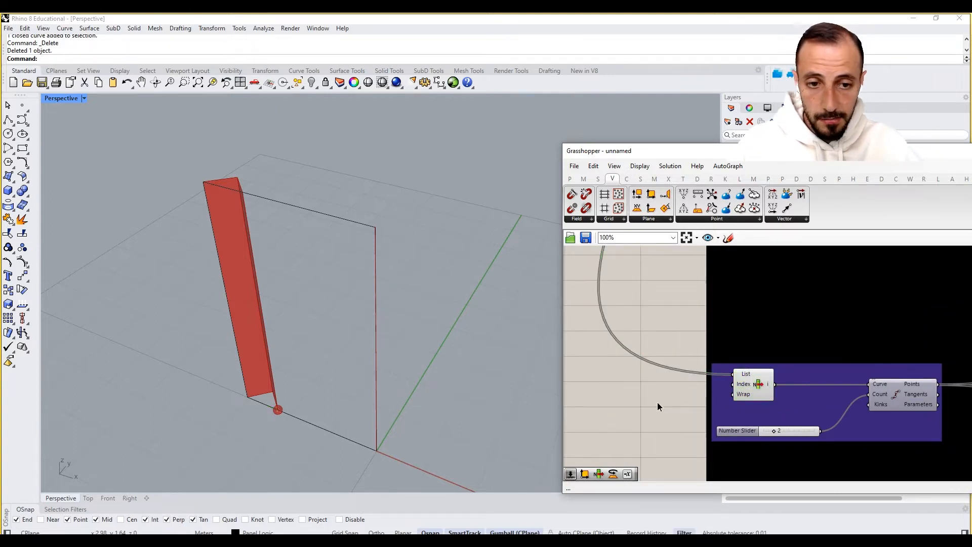
double_click(657, 402)
text(//)
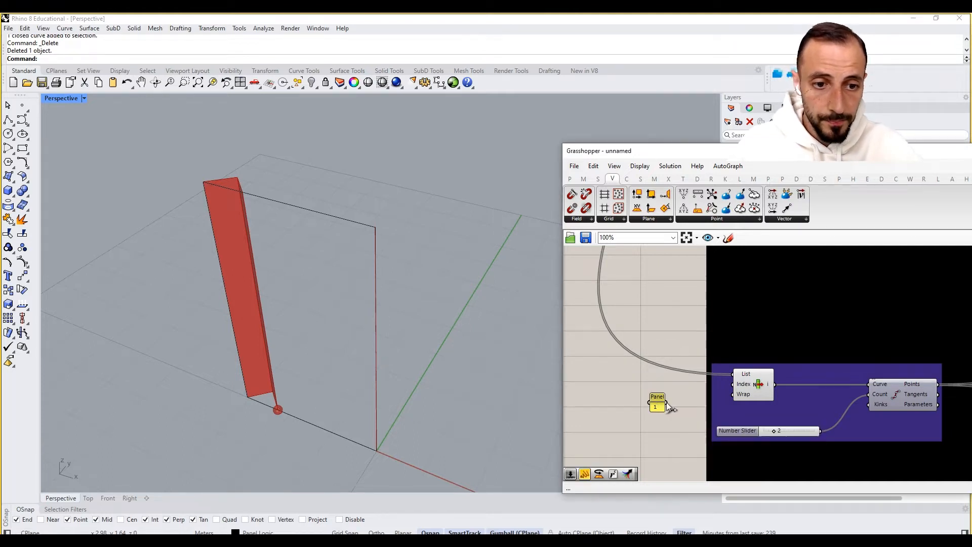
drag(742, 394, 735, 384)
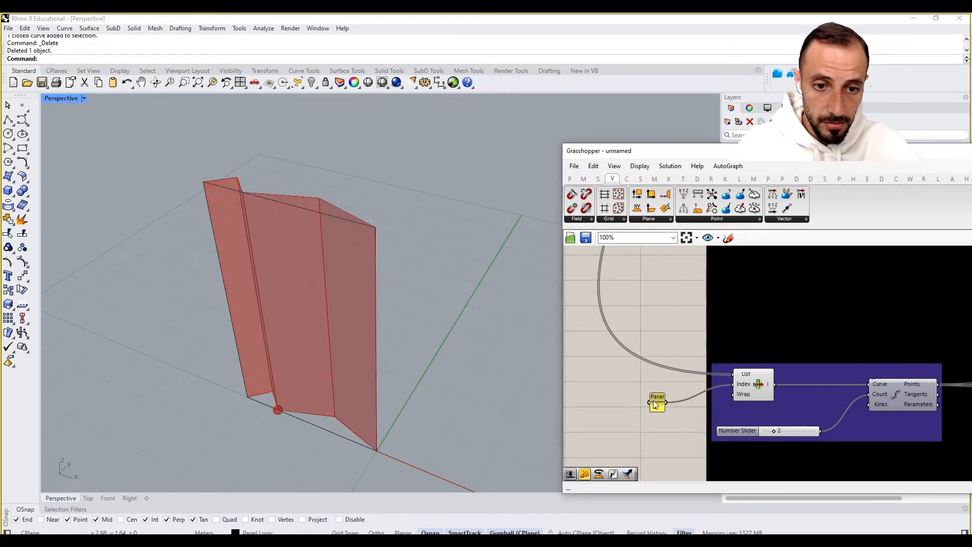
Step: Shift the index panel slightly left and add it to the duplicate's List Item and curve division group
click(660, 407)
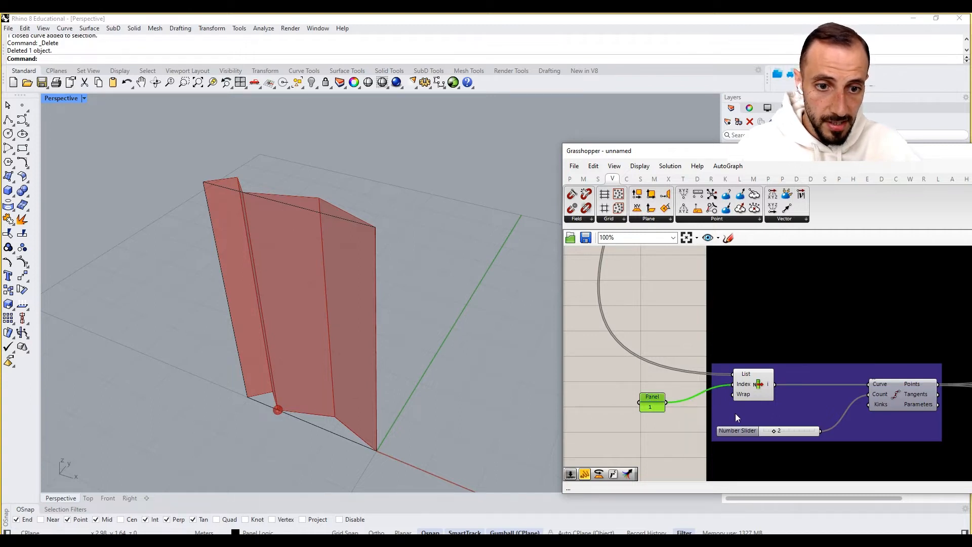
right_click(736, 409)
click(767, 501)
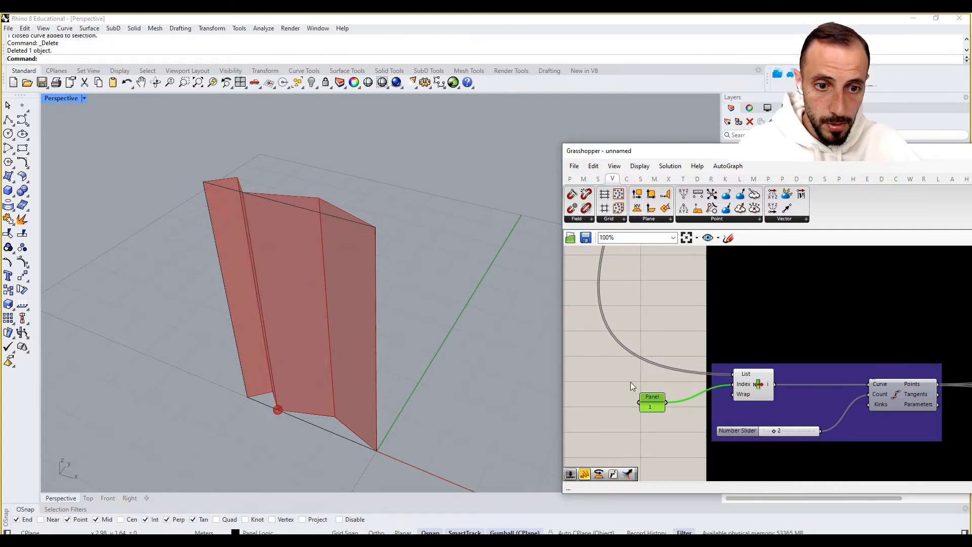
right_click(752, 415)
click(780, 493)
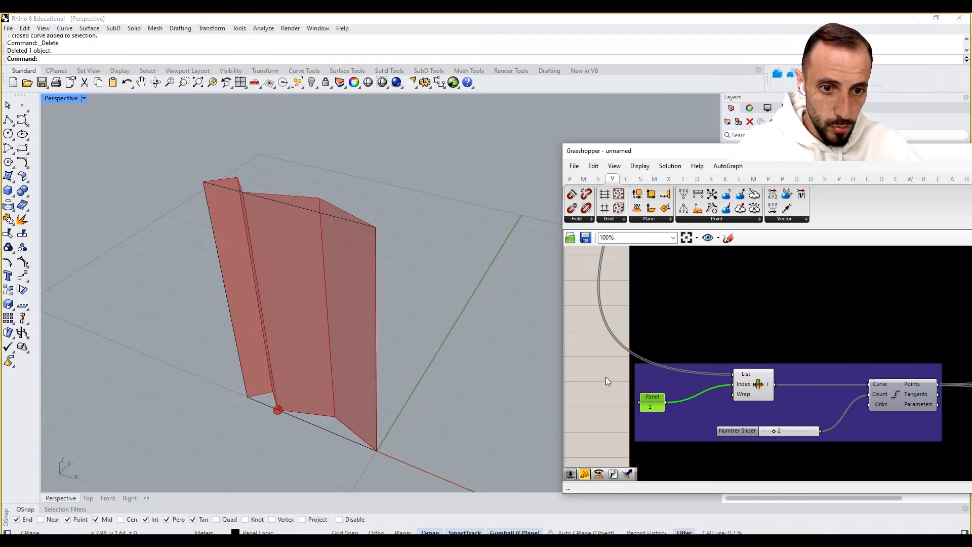
Step: Set the fold angle slider in the original white group to 38.36
right_drag(445, 364, 390, 357)
scroll(743, 361, down, 10)
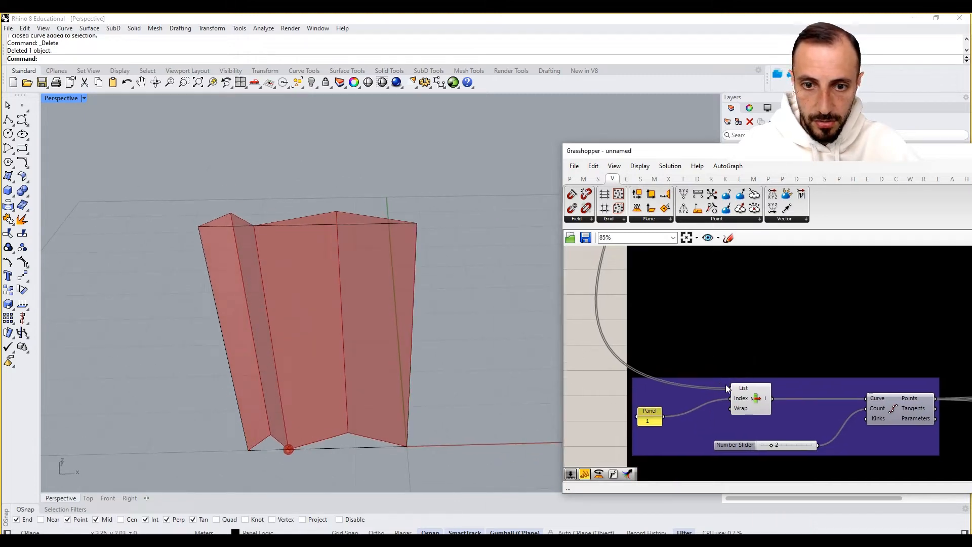
scroll(746, 345, up, 10)
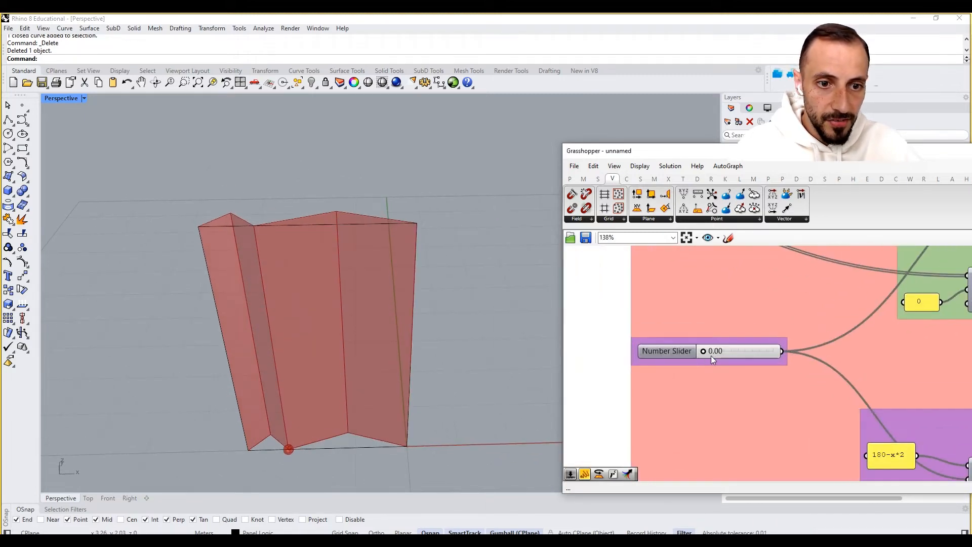
drag(704, 352, 739, 353)
right_drag(739, 353, 728, 303)
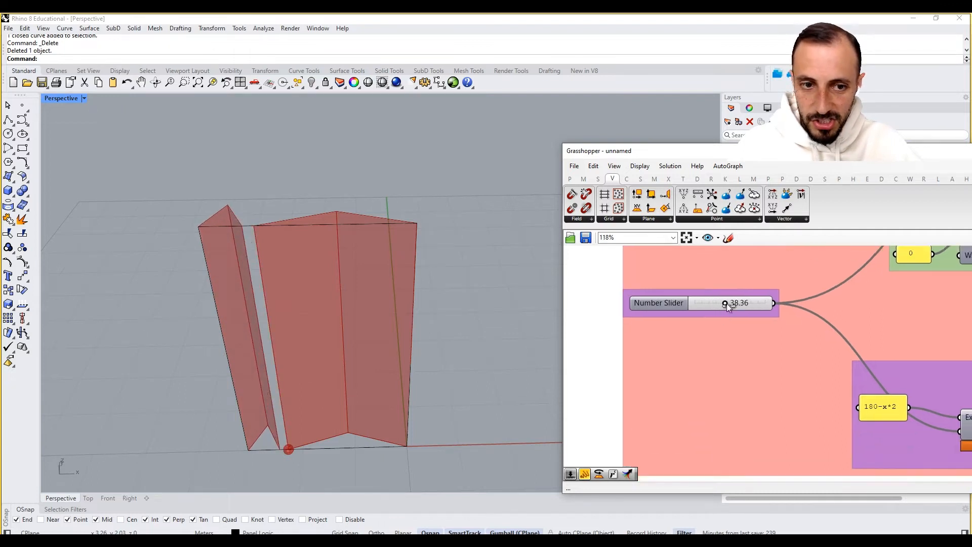
Step: Set the fold angle slider in the duplicated black group to 13.82
scroll(713, 330, down, 5)
scroll(718, 349, up, 8)
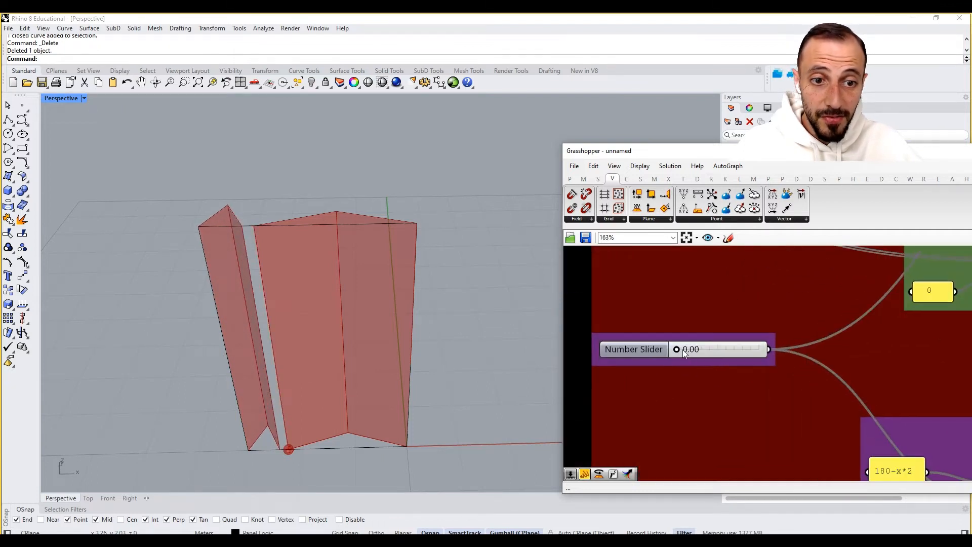
mouse_move(682, 349)
mouse_down()
mouse_move(737, 352)
mouse_move(690, 351)
mouse_up()
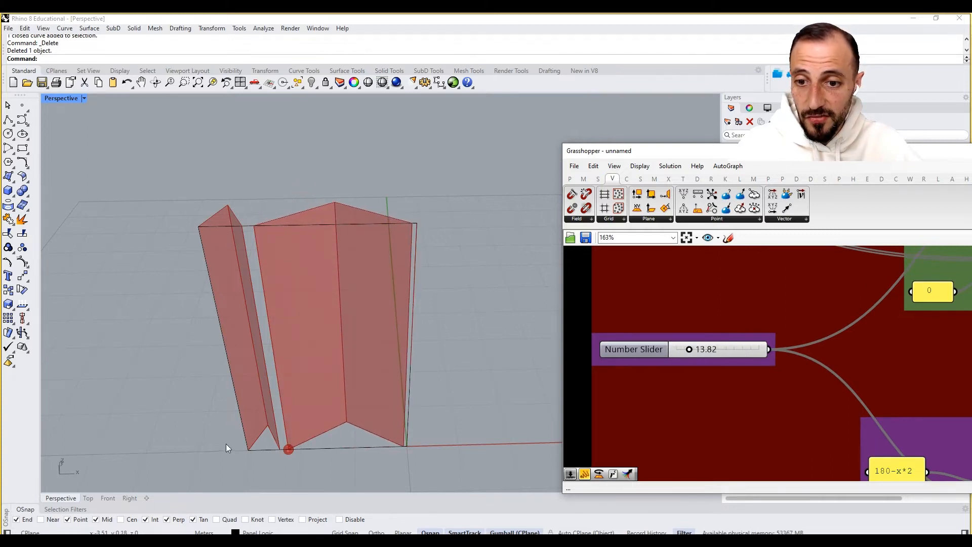
Step: Add a Point List component and feed it the duplicate's curve division points to examine their numbering in the viewport
scroll(746, 388, down, 4)
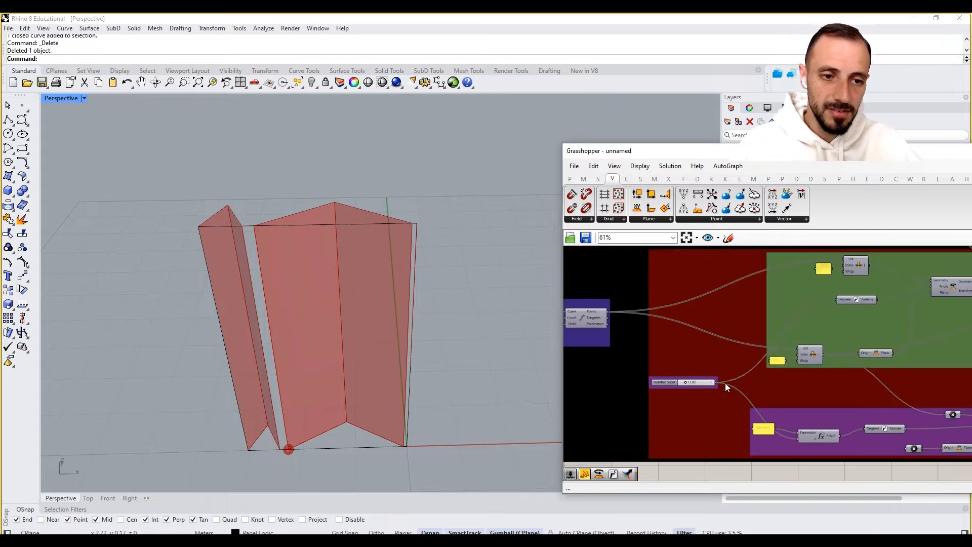
scroll(783, 333, up, 2)
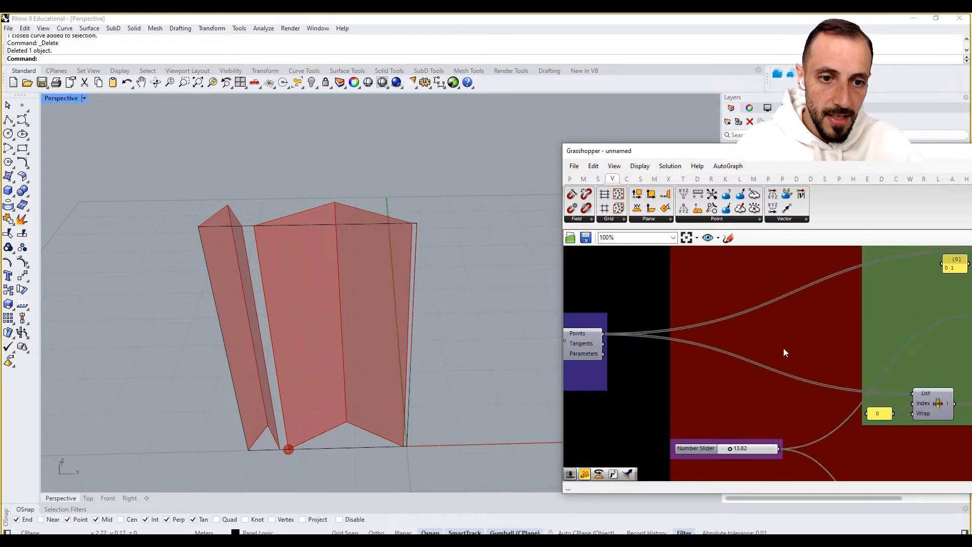
double_click(721, 399)
text(poi)
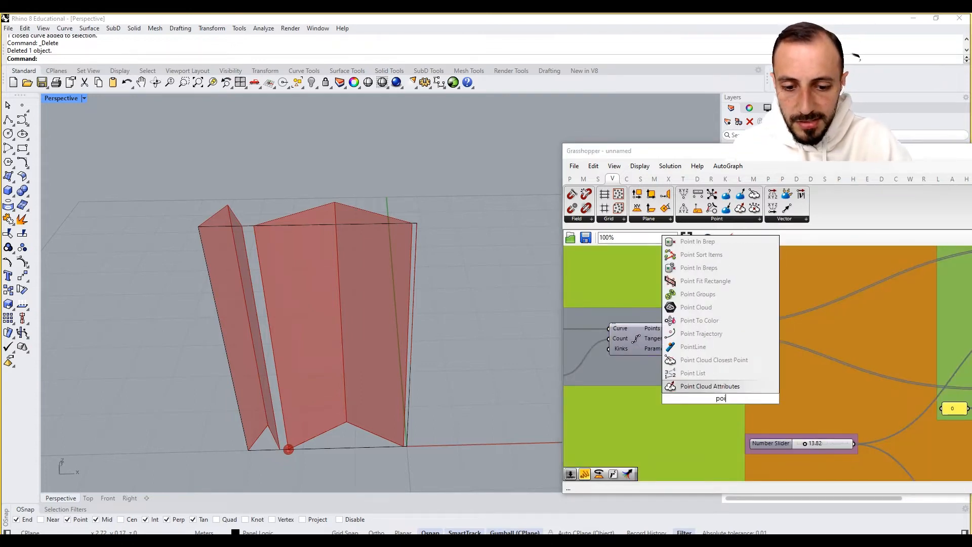
text(nt disp)
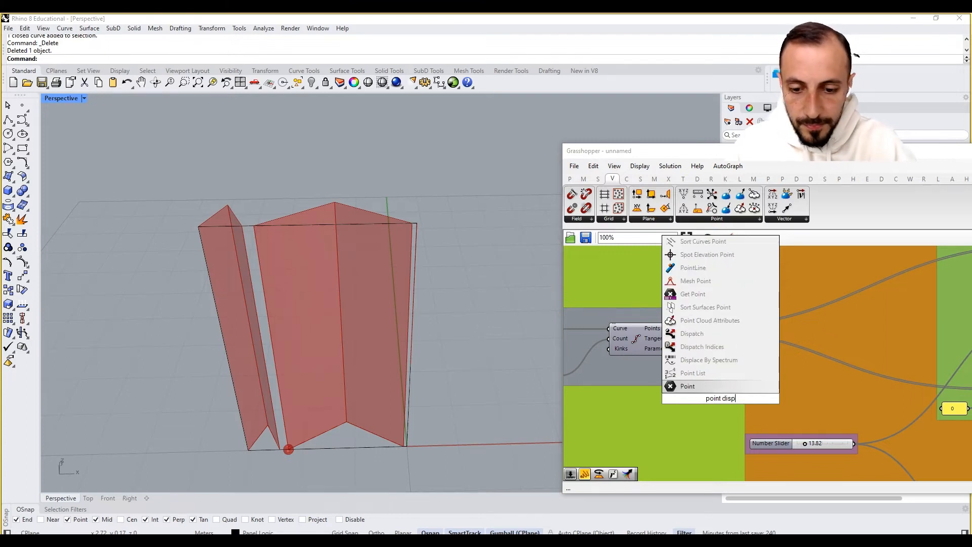
text(lay)
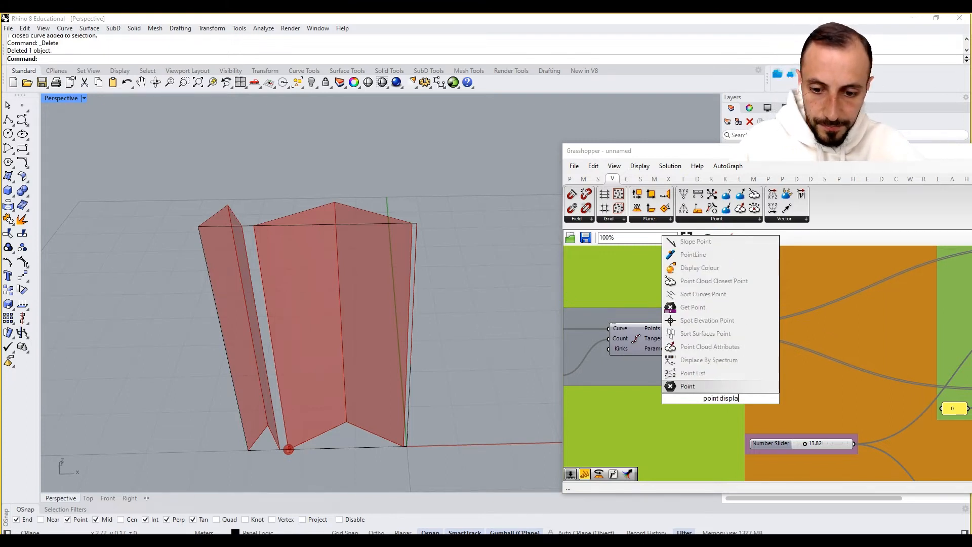
click(707, 360)
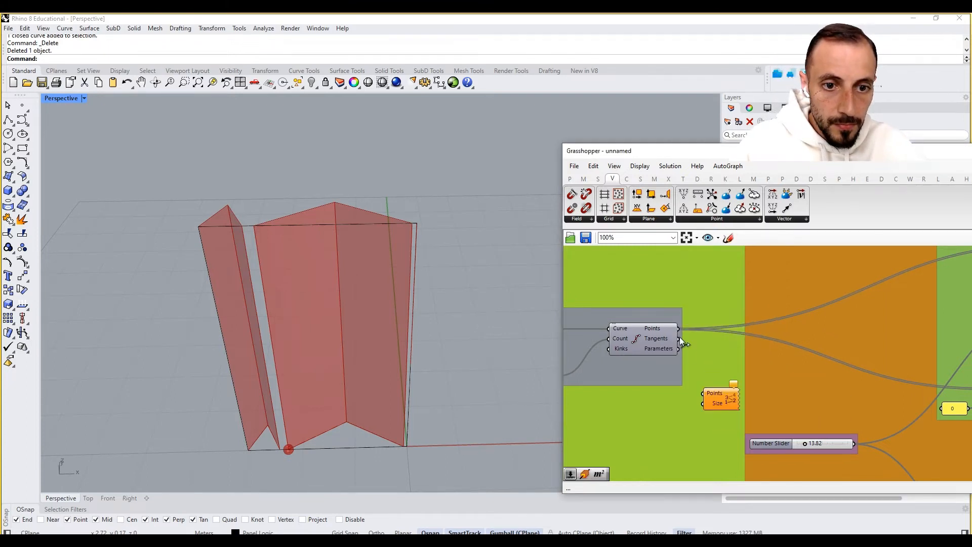
drag(704, 393, 678, 328)
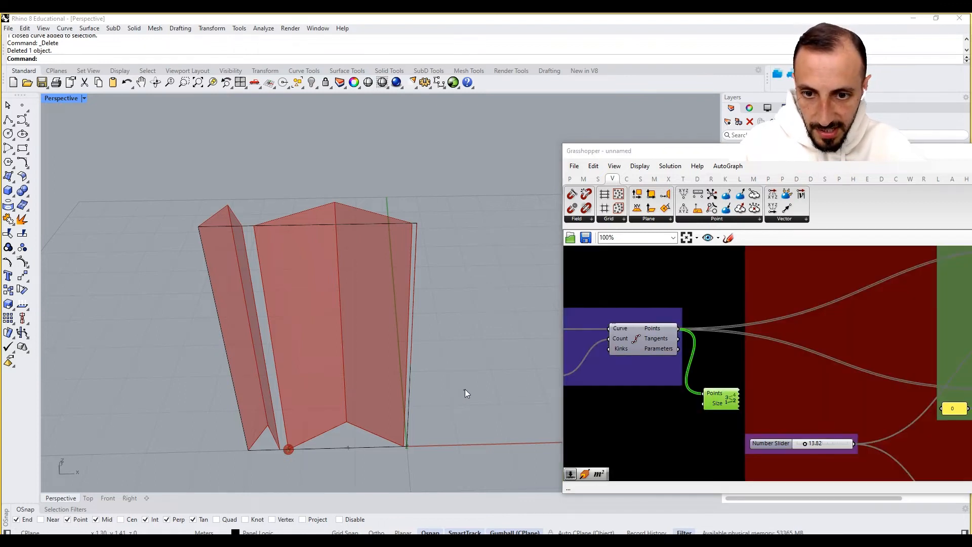
scroll(428, 358, up, 5)
scroll(242, 385, up, 2)
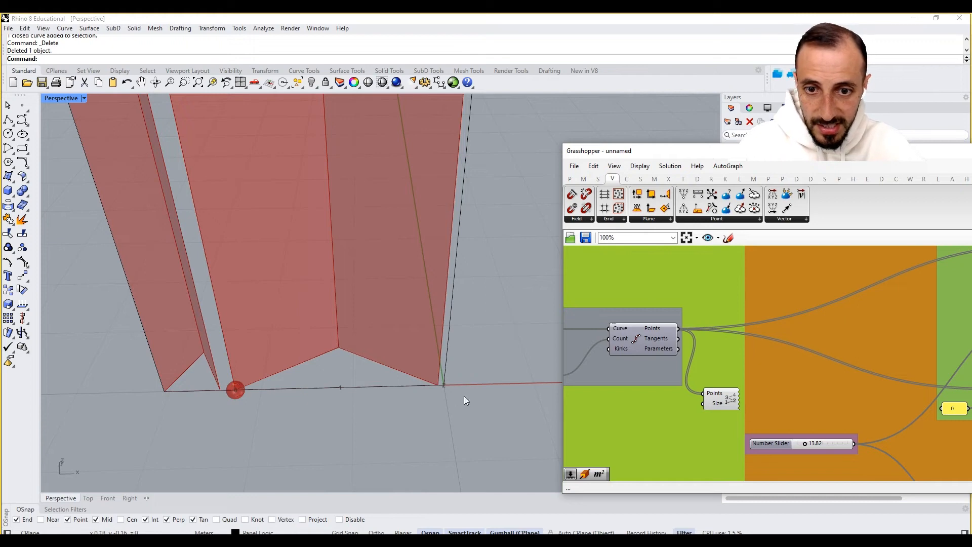
Step: Set the index panel of the List Item that feeds the duplicate's rotation plane to 2
right_drag(893, 380, 761, 464)
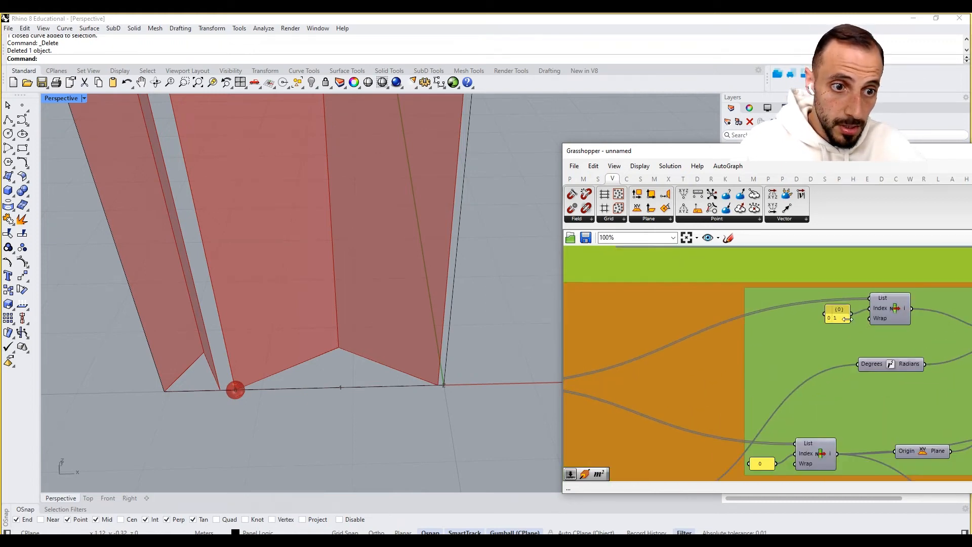
double_click(761, 464)
text(2)
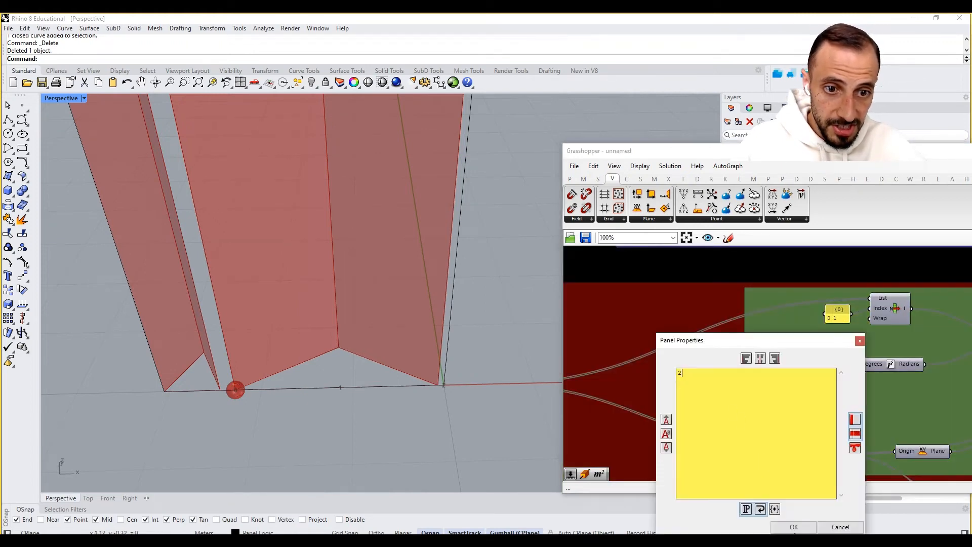
click(794, 528)
Step: Reduce the opacity of the duplicate's black group colour to give it a semi-transparent background
right_drag(736, 414, 875, 358)
scroll(875, 358, down, 3)
scroll(756, 363, up, 1)
click(748, 388)
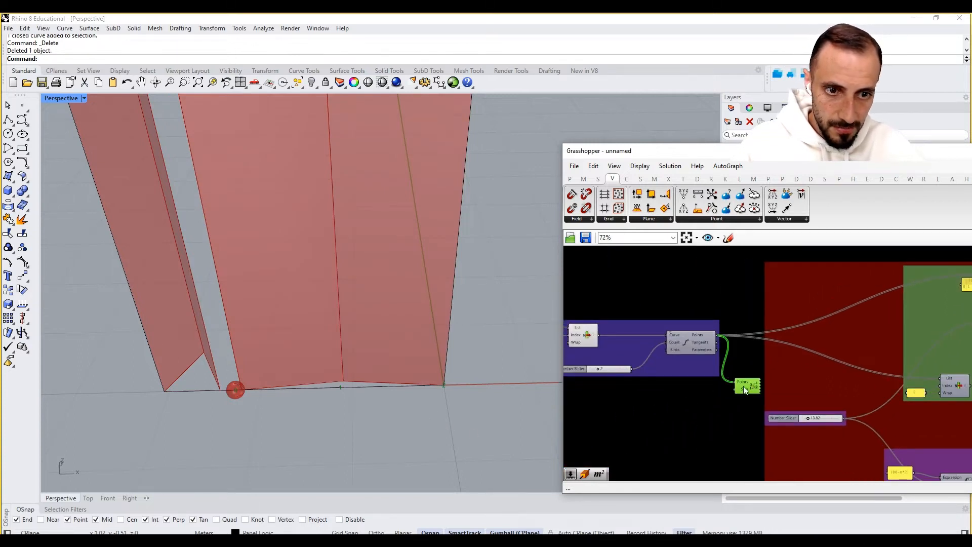
right_click(743, 386)
right_click(696, 424)
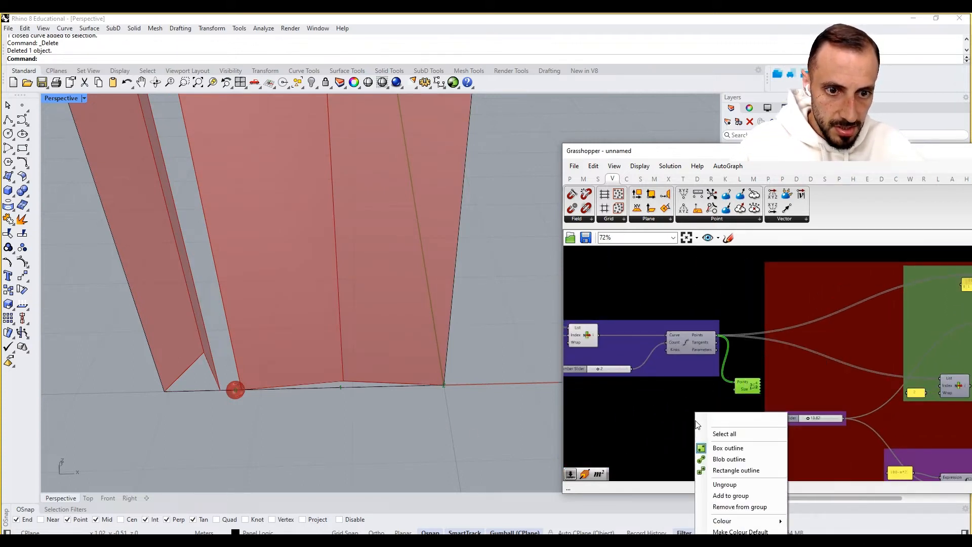
scroll(728, 440, down, 4)
right_click(726, 437)
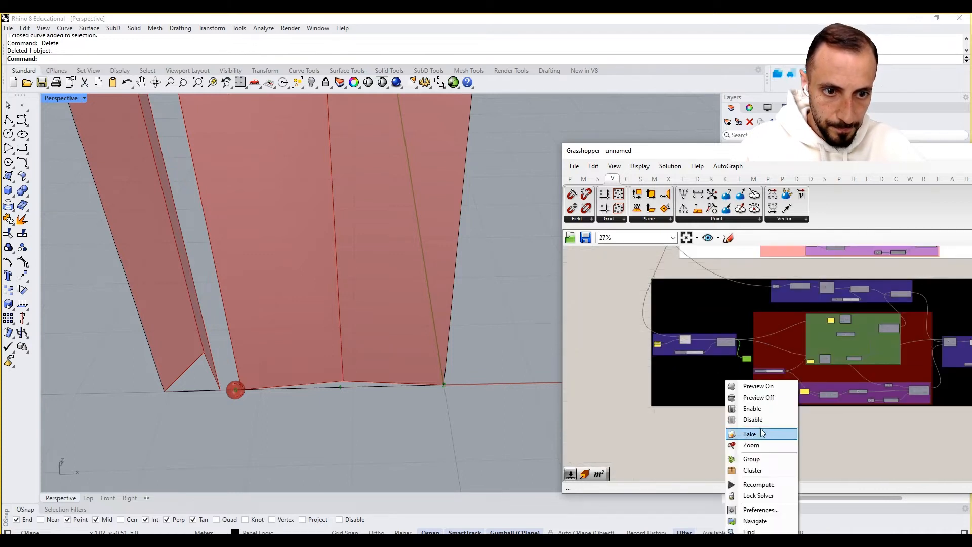
scroll(719, 376, up, 1)
right_click(723, 377)
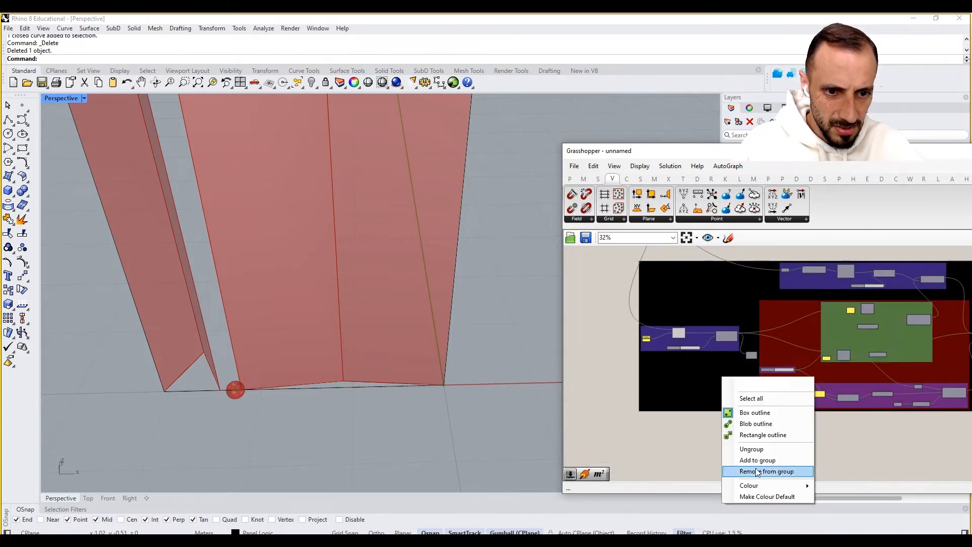
mouse_move(810, 487)
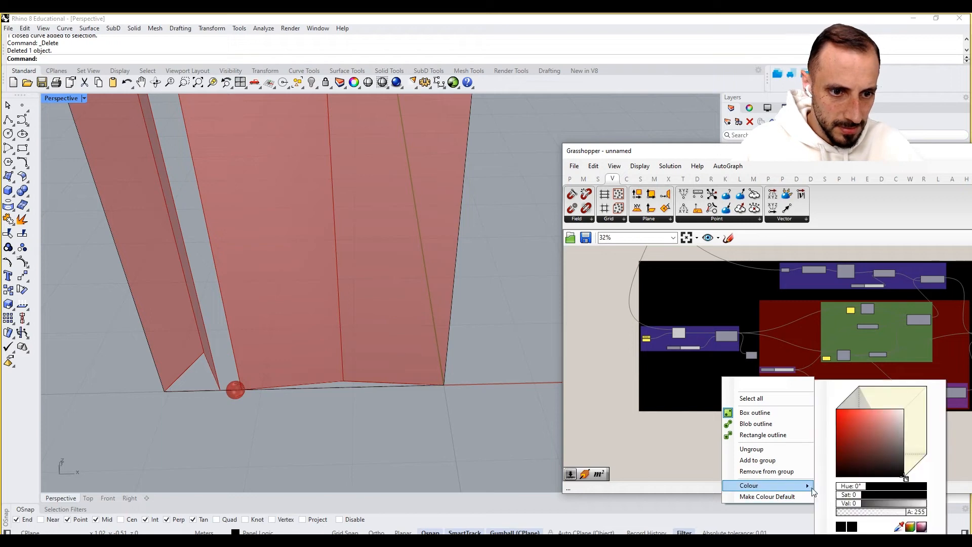
drag(909, 512, 864, 513)
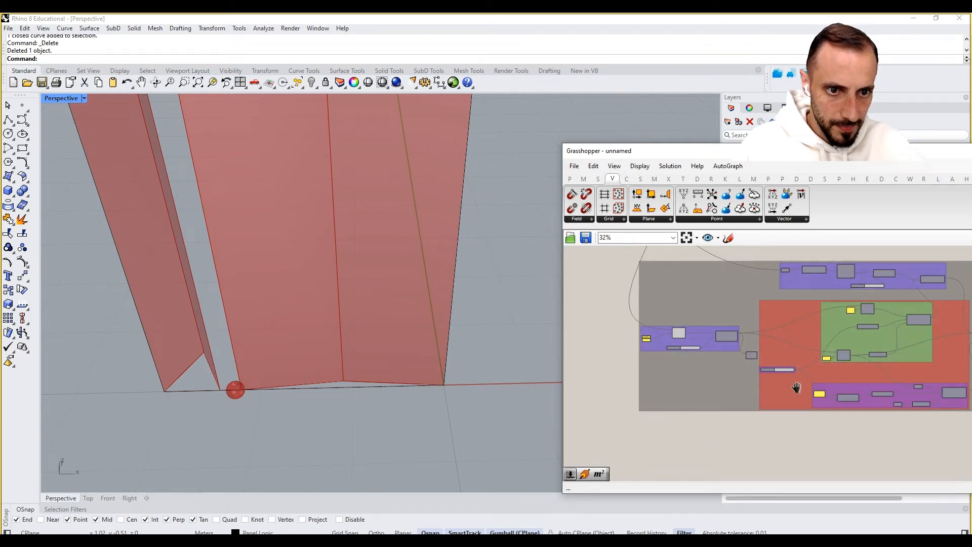
Step: Set the vector amplitude slider in the duplicated group to 0.64
right_drag(797, 388, 680, 398)
scroll(862, 308, up, 4)
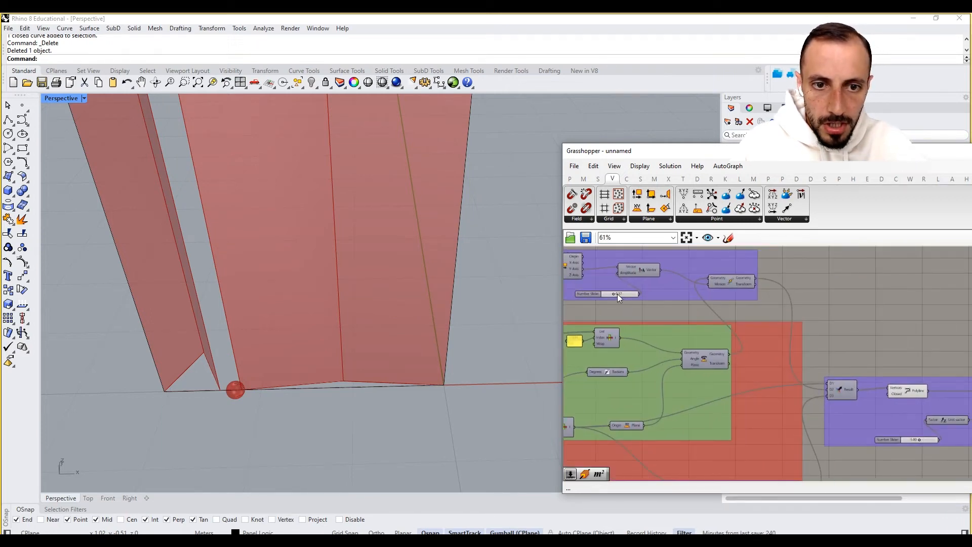
scroll(618, 293, up, 3)
drag(610, 293, 625, 299)
Step: Set the fold angle slider in the duplicated group to 11.52
scroll(627, 306, down, 5)
right_drag(626, 306, 859, 338)
scroll(765, 475, up, 6)
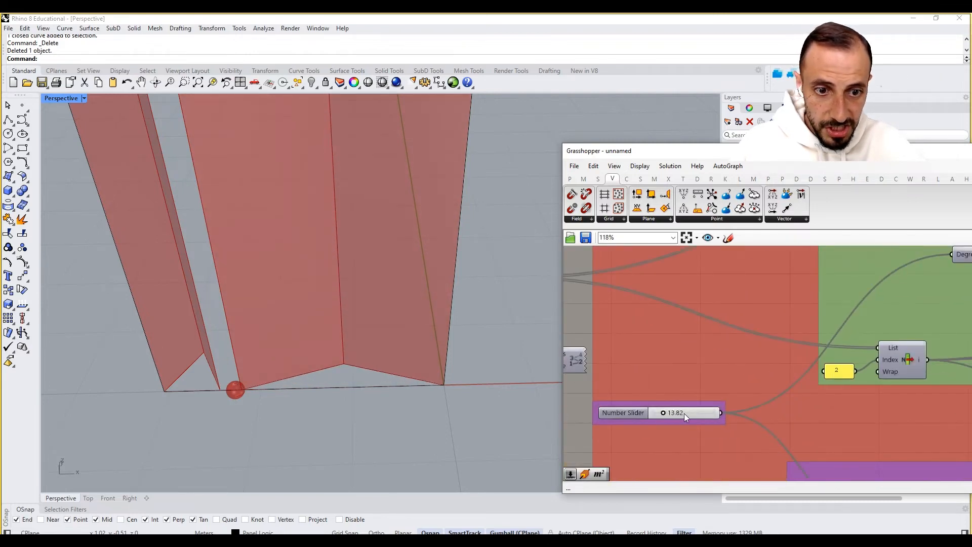
mouse_move(665, 411)
mouse_down()
mouse_move(642, 412)
mouse_move(688, 414)
mouse_move(640, 411)
mouse_move(709, 413)
mouse_move(662, 413)
mouse_up()
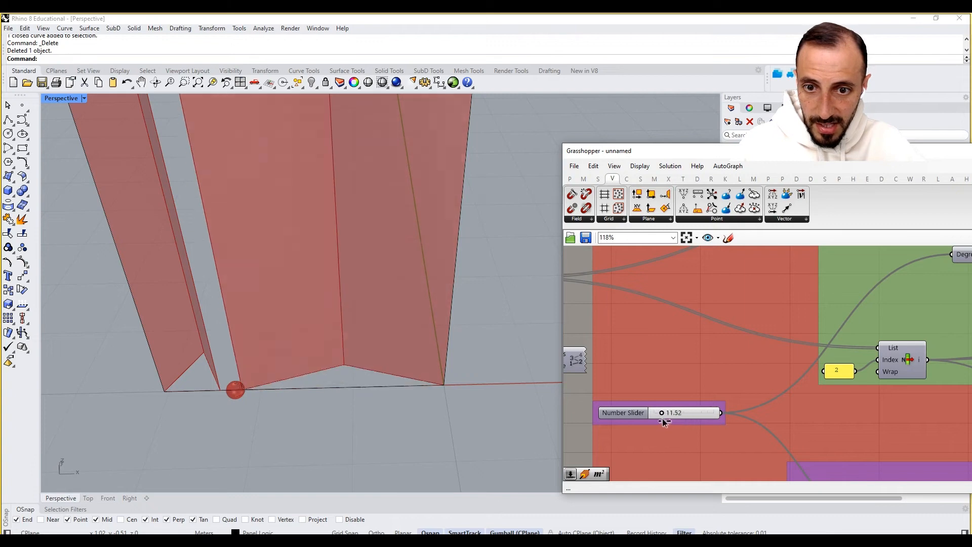
Step: Test the duplicate's fold by setting its angle slider to 68.13 and back down to 0.00
right_drag(664, 420, 677, 368)
drag(675, 360, 716, 373)
scroll(486, 365, down, 4)
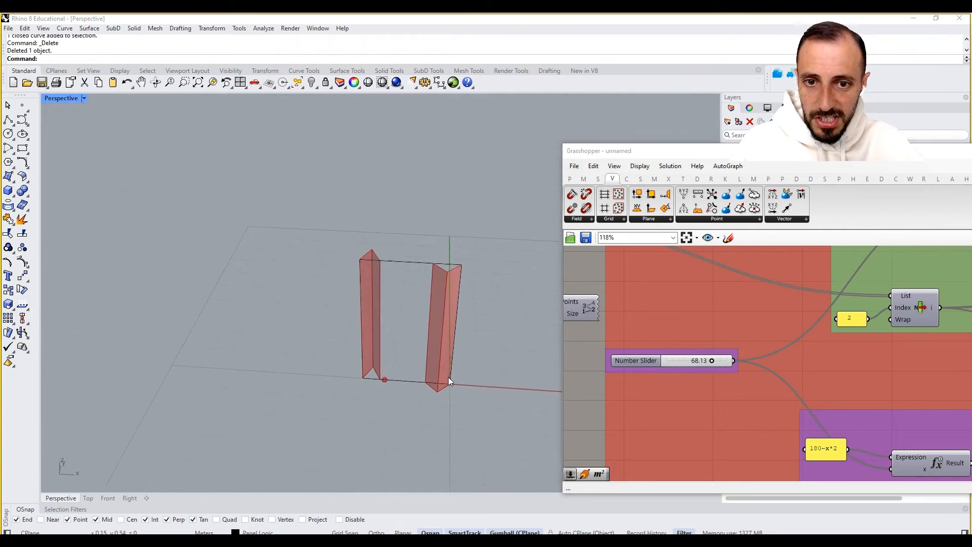
right_drag(448, 377, 425, 382)
drag(711, 361, 664, 361)
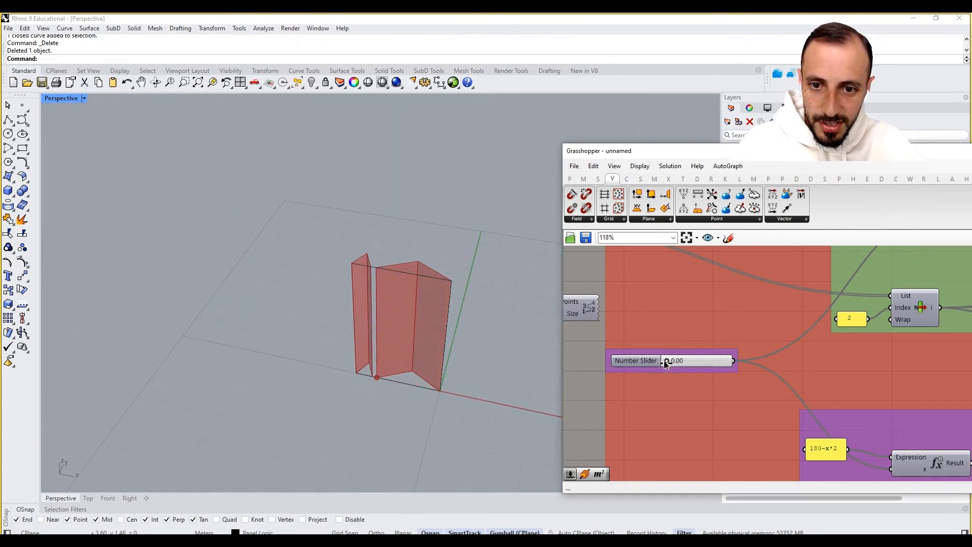
Step: Add a Negative component beside the duplicate's fold angle slider
right_drag(846, 367, 818, 375)
scroll(819, 376, down, 4)
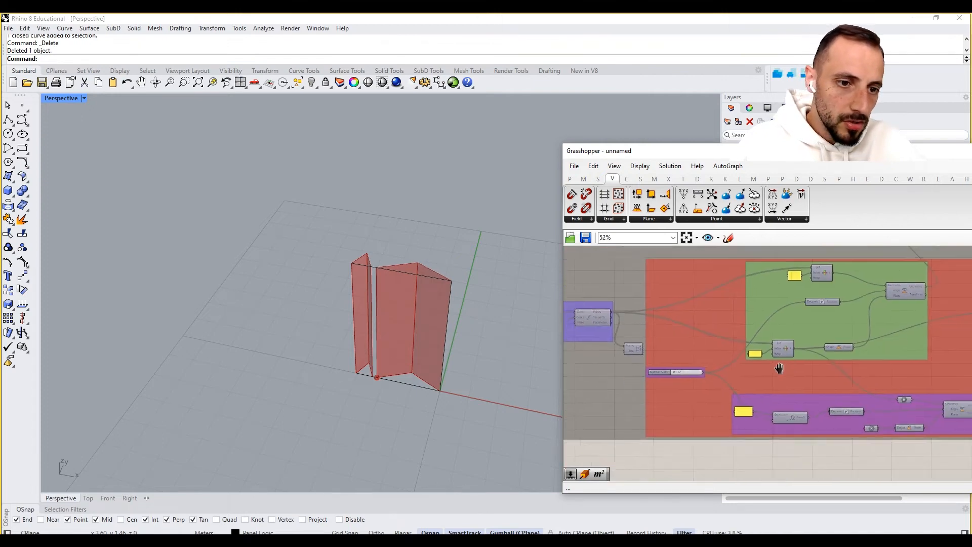
scroll(712, 358, up, 3)
double_click(749, 394)
text(negative)
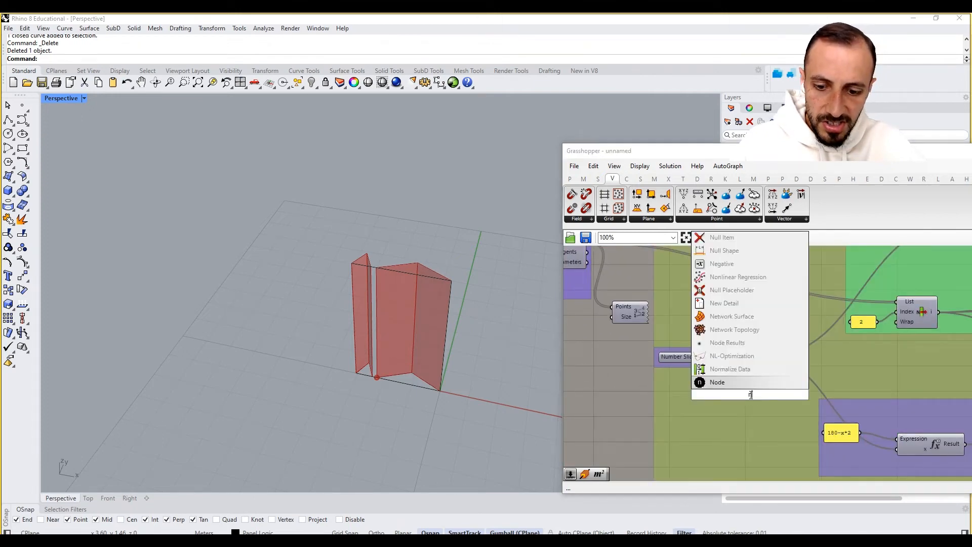
click(767, 385)
mouse_move(765, 357)
ctrl+shift+mouse_down()
mouse_move(778, 393)
mouse_move(773, 364)
mouse_move(796, 363)
mouse_move(746, 360)
mouse_move(780, 367)
ctrl+shift+mouse_up()
scroll(777, 403, down, 5)
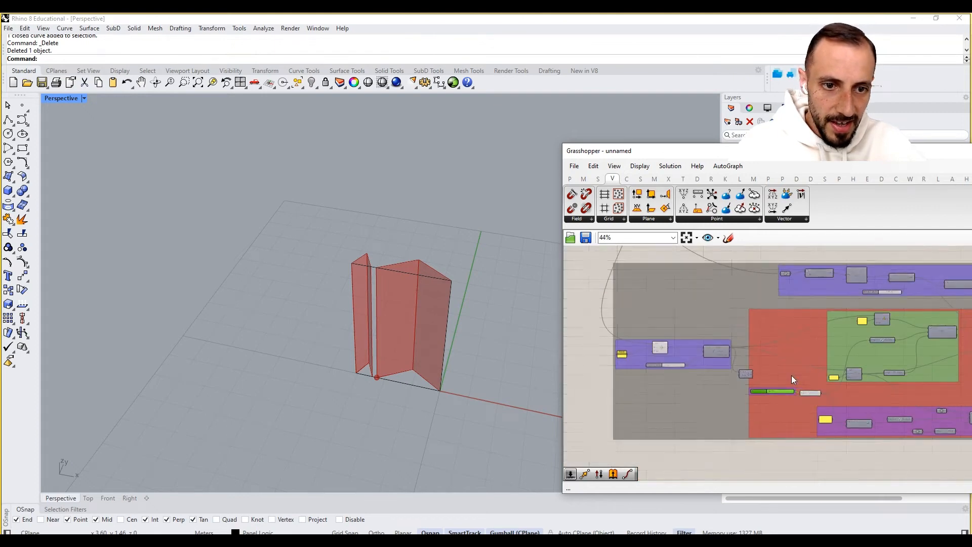
Step: Set the duplicate's fold angle slider to 19.73 and transfer the original slider's output wires to it so it drives both folds
scroll(792, 375, up, 5)
mouse_move(724, 404)
mouse_down()
mouse_move(813, 404)
mouse_move(719, 405)
mouse_move(741, 403)
mouse_up()
scroll(741, 403, down, 6)
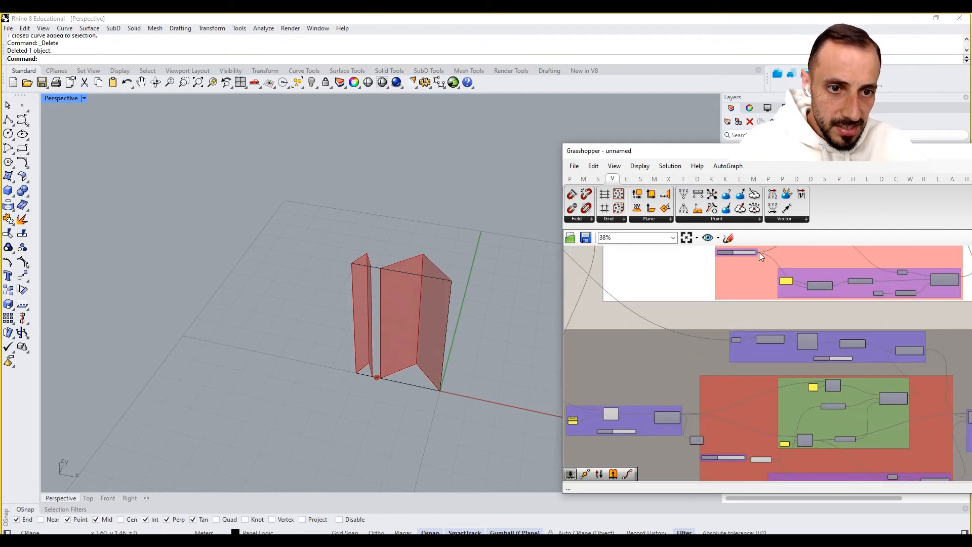
ctrl+shift+drag(758, 252, 715, 410)
Step: Remove the shared fold angle slider from the duplicate's red and grey groups and place it in the gap between the two main groups
right_click(627, 318)
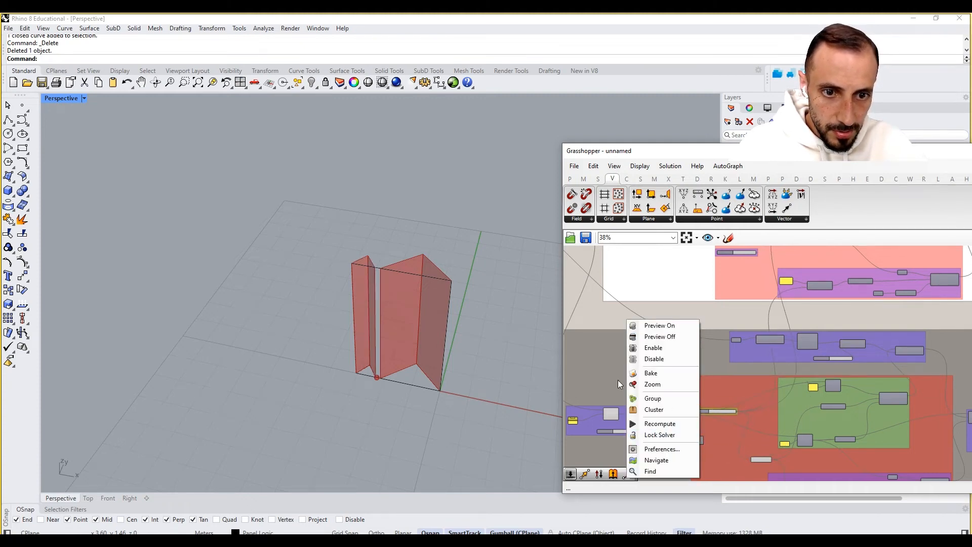
right_click(598, 361)
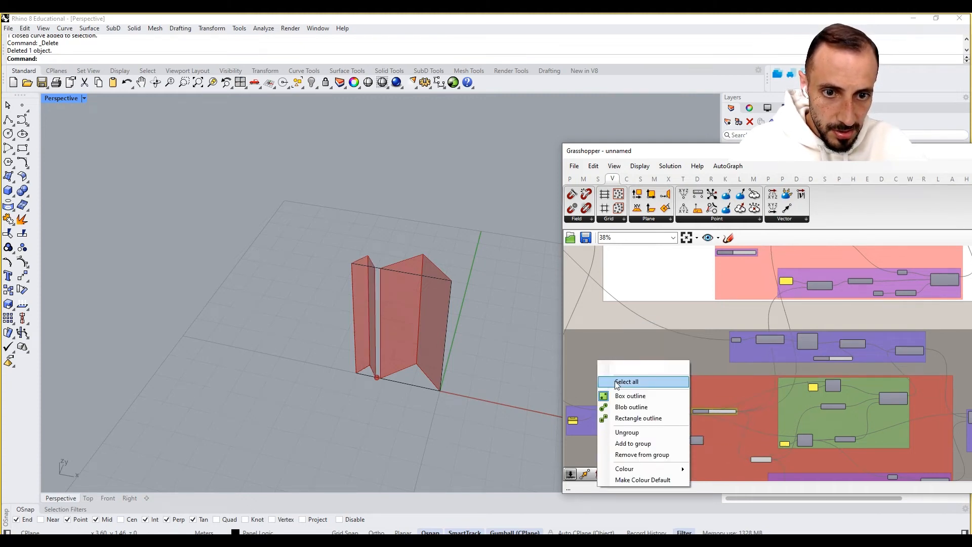
right_click(725, 385)
right_click(658, 361)
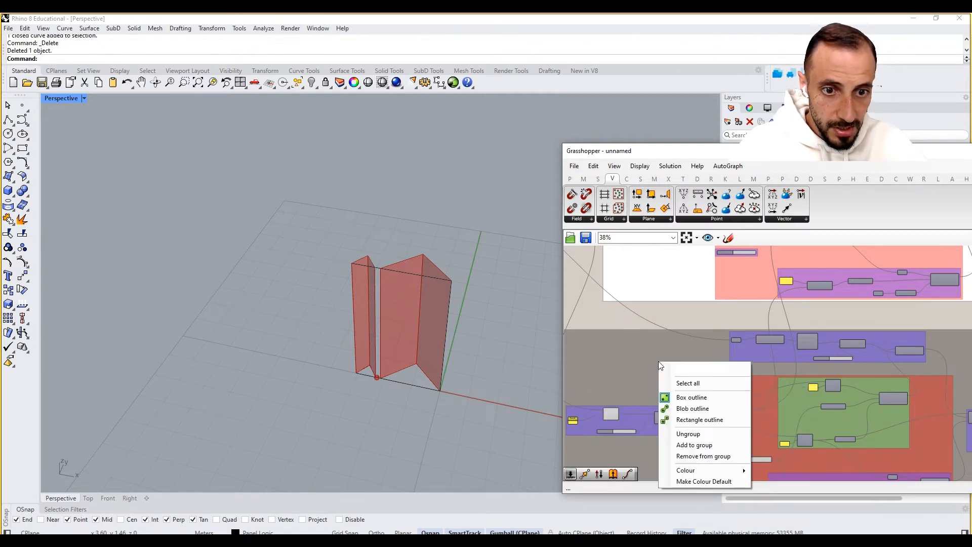
click(697, 456)
drag(702, 408, 680, 321)
scroll(680, 319, up, 4)
scroll(682, 332, up, 3)
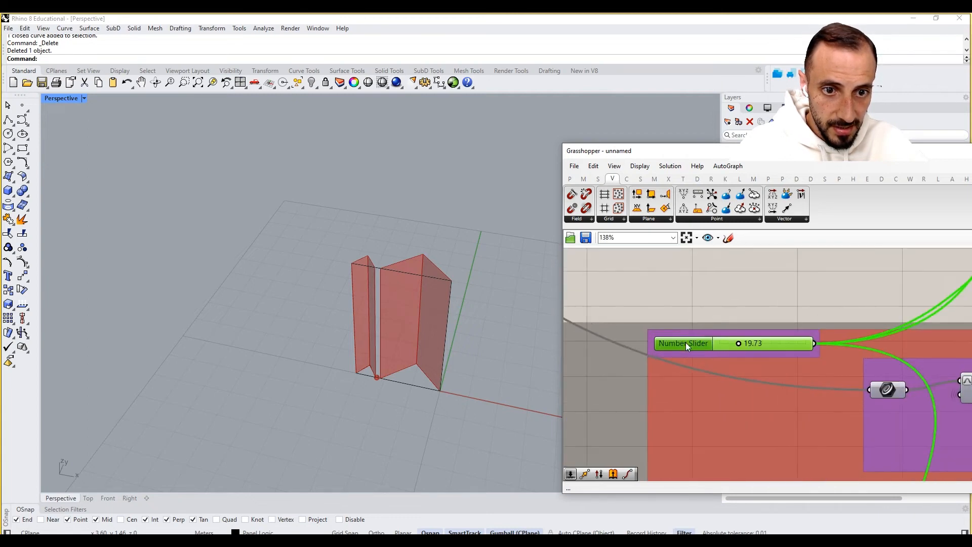
right_click(667, 379)
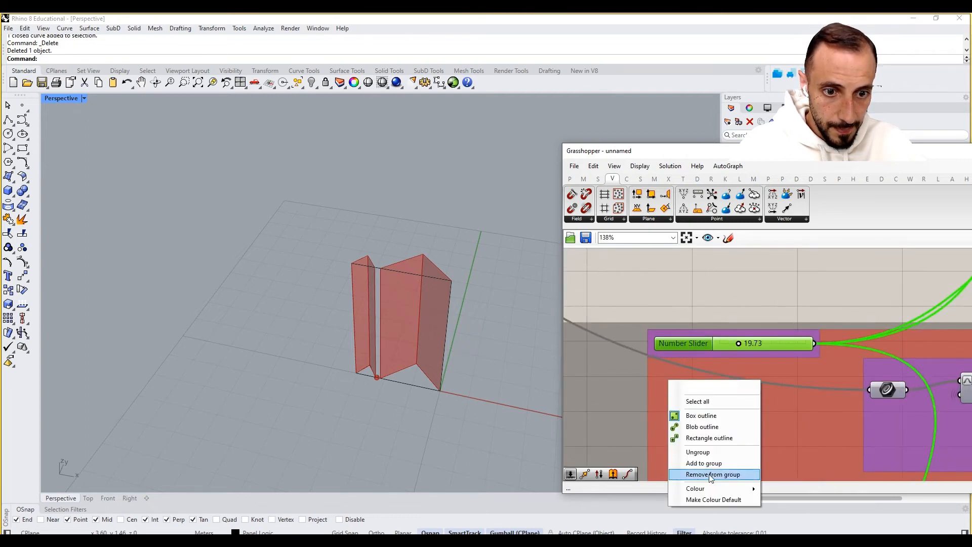
click(709, 474)
right_click(649, 406)
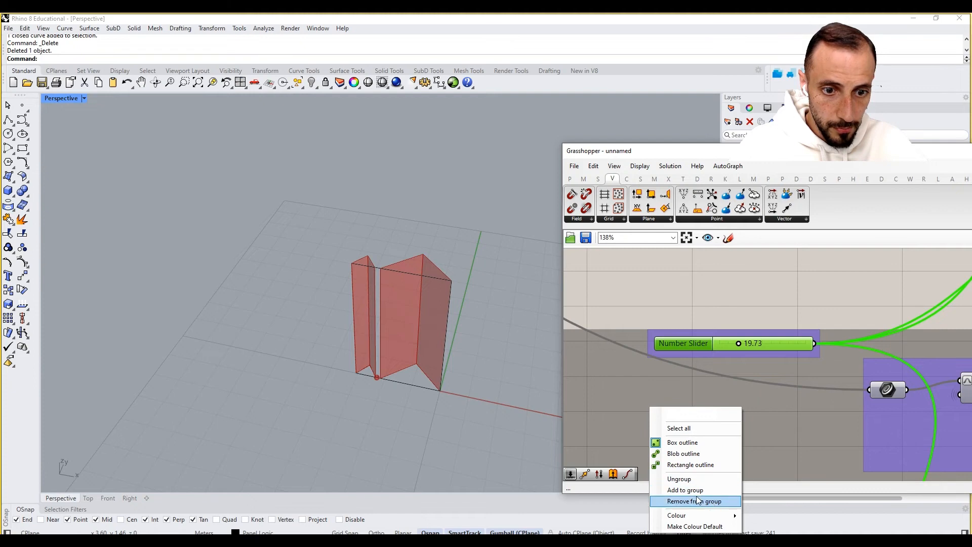
click(701, 518)
scroll(692, 337, down, 5)
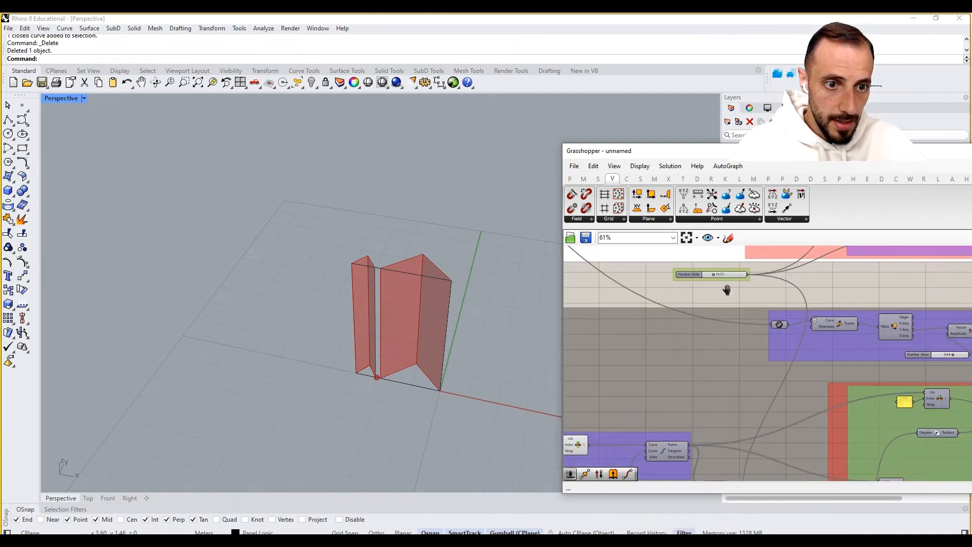
Step: Set the shared fold angle slider to 0.00
scroll(701, 290, up, 3)
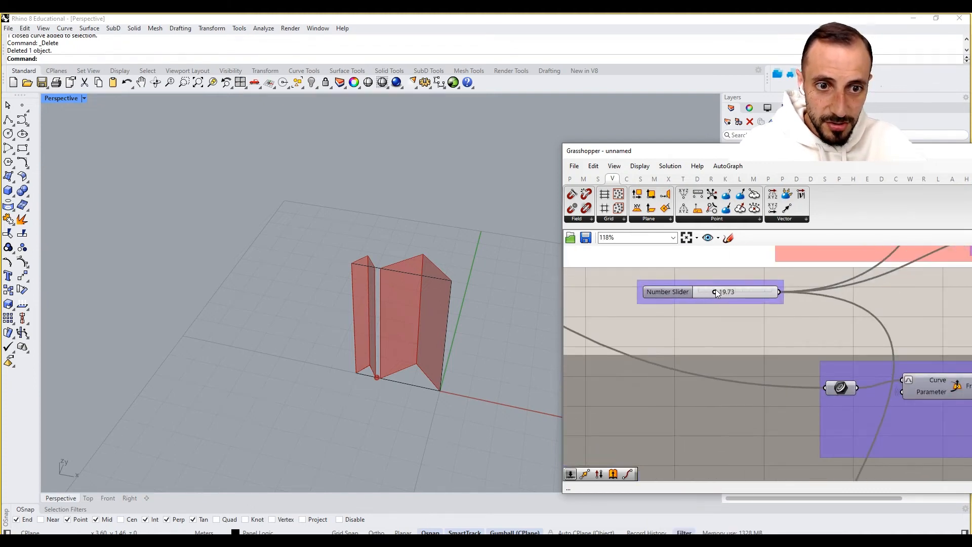
drag(715, 292, 676, 316)
scroll(742, 320, down, 5)
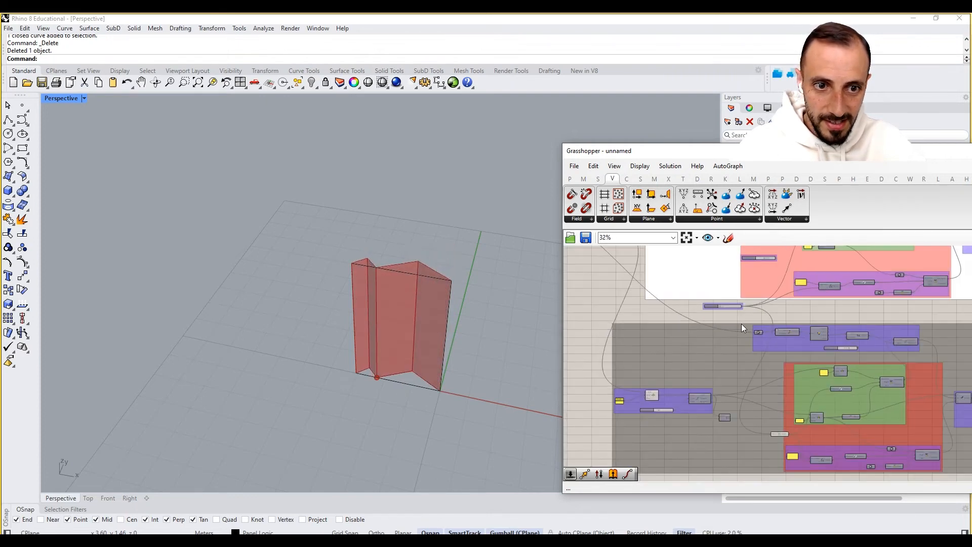
scroll(743, 312, down, 3)
Step: Set the duplicate's vector amplitude slider to 0.43
right_drag(741, 327, 761, 361)
scroll(762, 361, up, 6)
scroll(756, 373, up, 2)
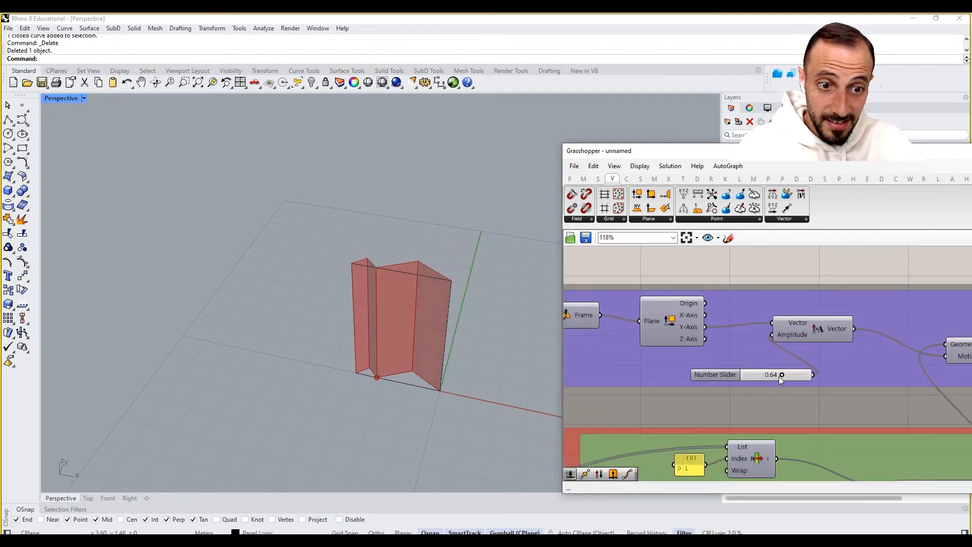
drag(779, 378, 765, 377)
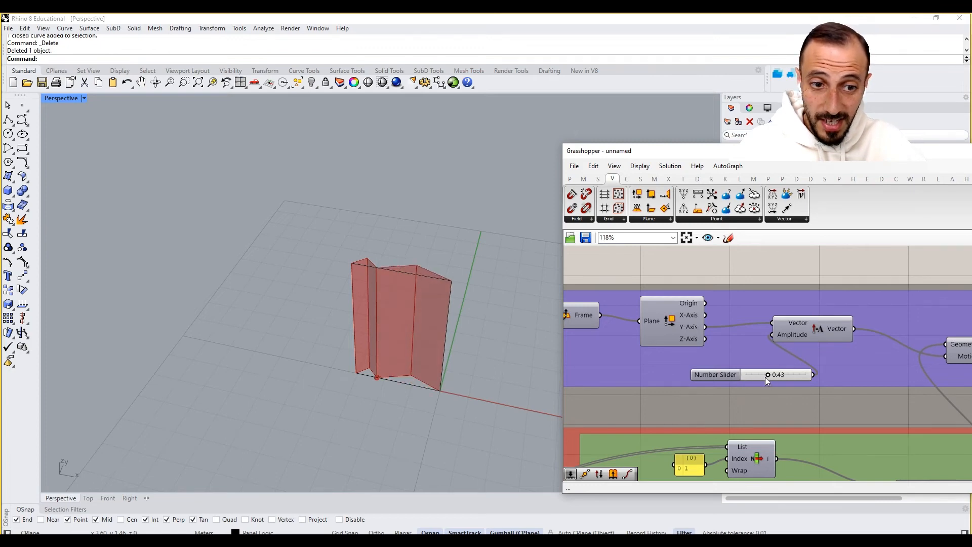
Step: Rewire the original group's vector amplitude input to the duplicate's amplitude slider so one slider drives both
scroll(765, 377, down, 3)
right_drag(764, 377, 758, 308)
scroll(757, 308, down, 2)
scroll(750, 298, up, 2)
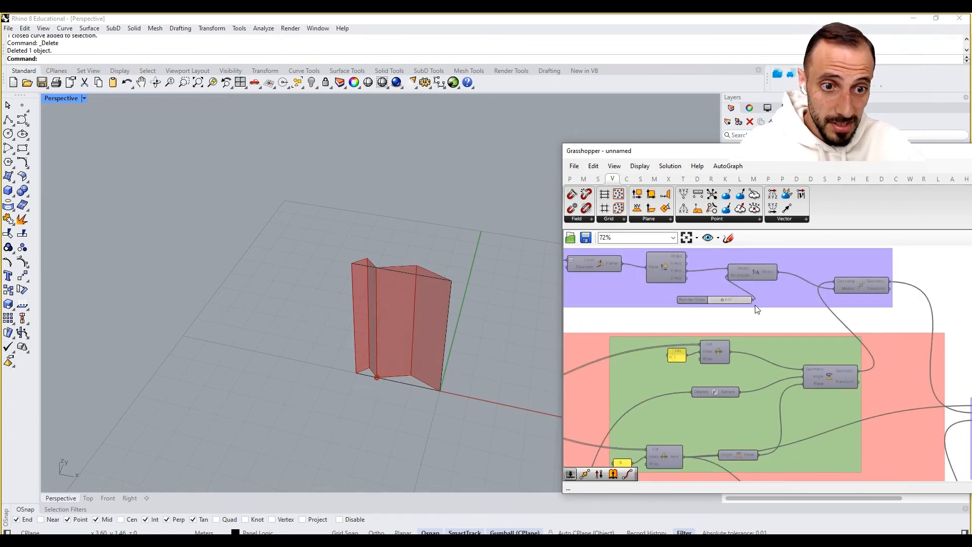
scroll(750, 422, down, 5)
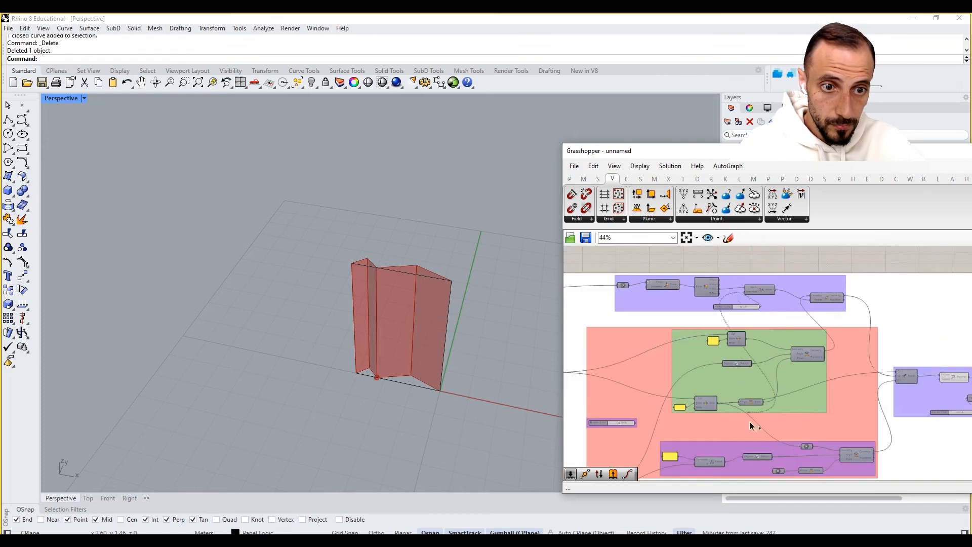
scroll(758, 446, up, 4)
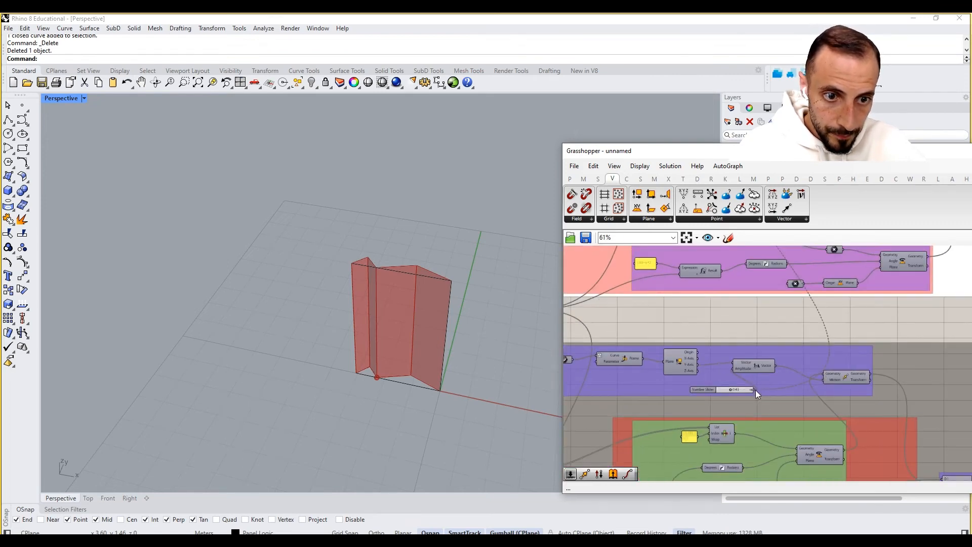
Step: Move the shared amplitude slider above its vector components and remove it from the purple and grey groups
drag(712, 326, 719, 338)
right_click(749, 347)
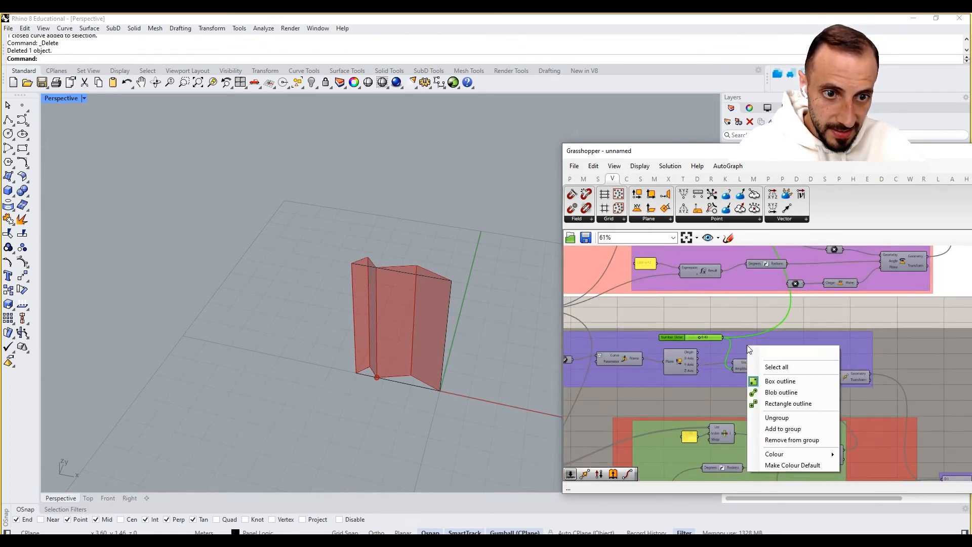
click(790, 440)
right_click(784, 339)
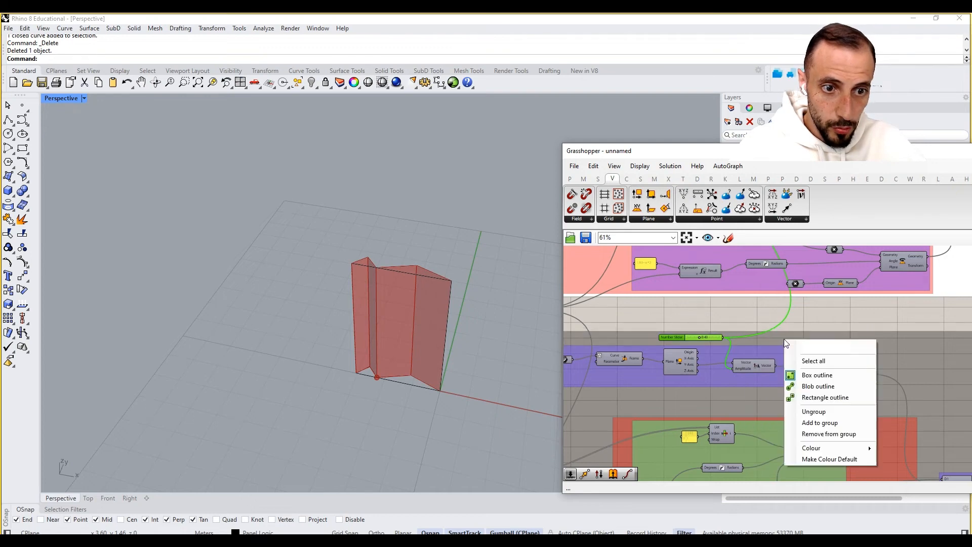
click(812, 435)
Step: Put the amplitude slider in its own group and move it into the gap between the two main groups
right_click(696, 307)
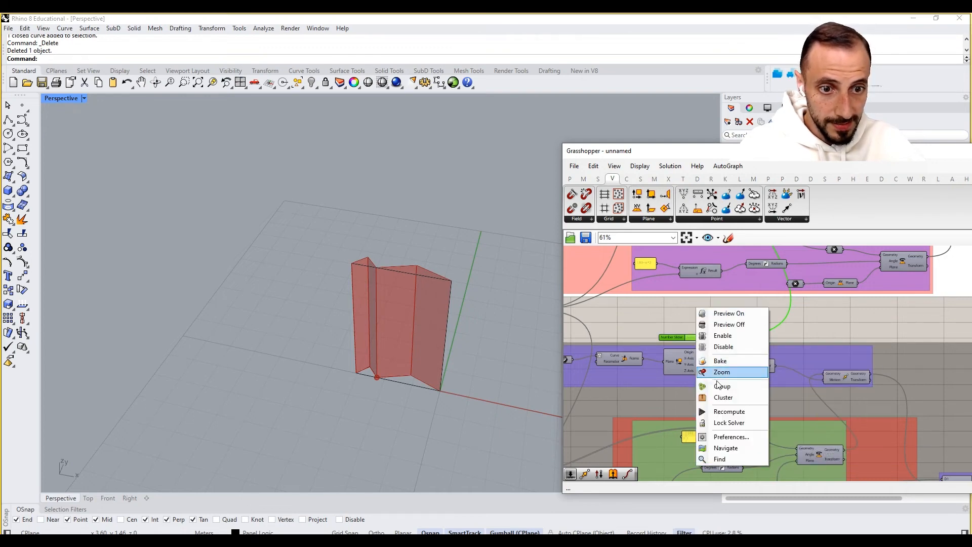
click(714, 386)
scroll(676, 334, up, 2)
drag(677, 332, 674, 312)
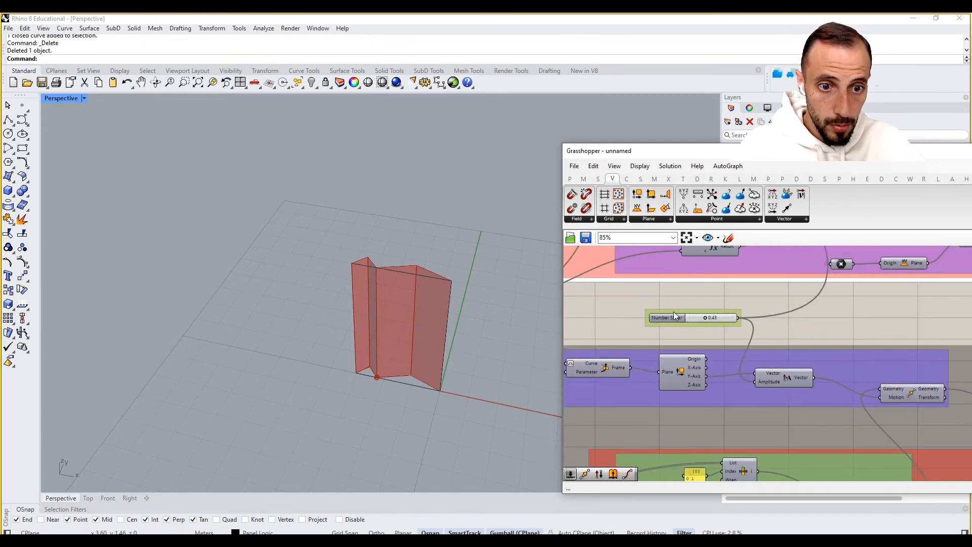
Step: Group the shared angle slider and the shared amplitude slider together between the two main groups
right_drag(694, 318, 828, 329)
scroll(828, 330, down, 2)
drag(665, 315, 675, 326)
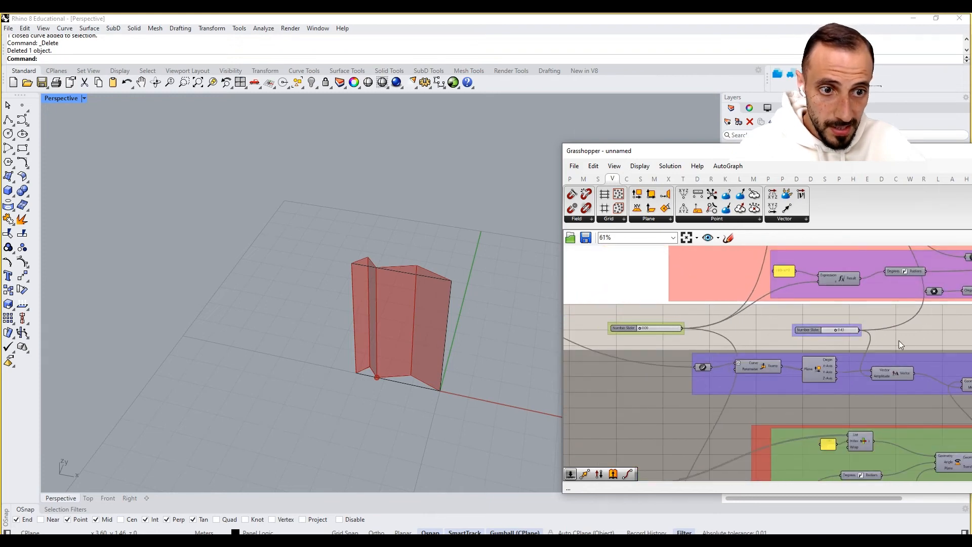
drag(887, 314, 589, 322)
right_click(589, 321)
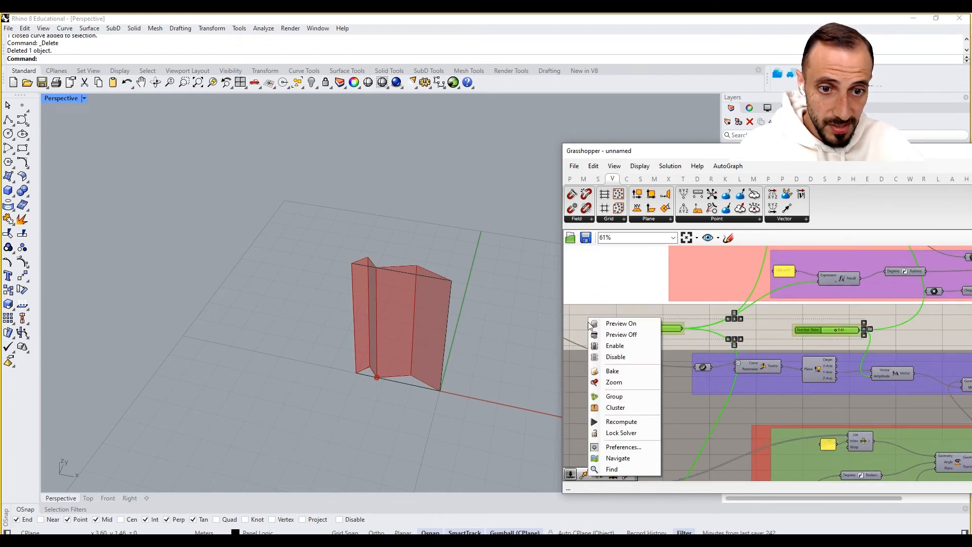
click(624, 397)
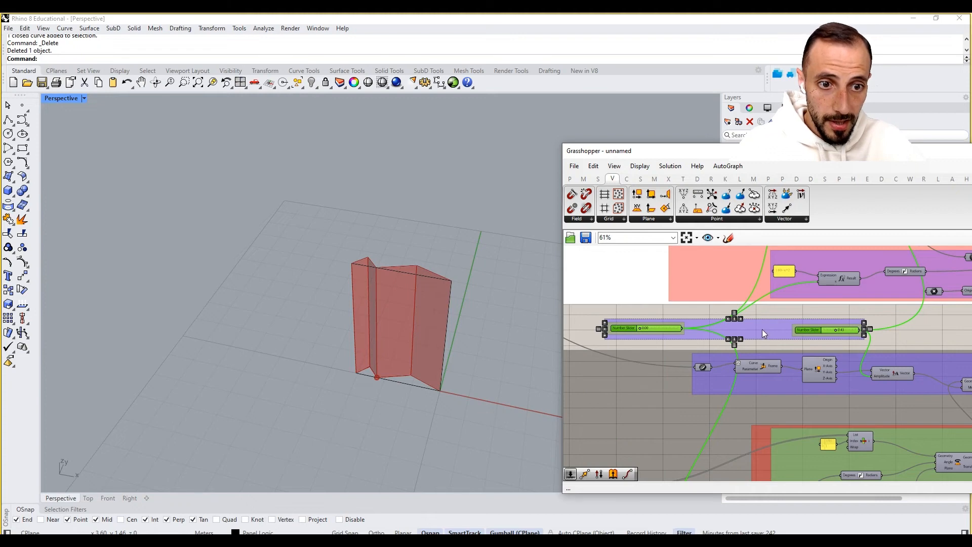
Step: Colour the shared sliders' group opaque red with hue 360°, saturation 71, value 100 and alpha 255
right_click(765, 333)
mouse_move(793, 439)
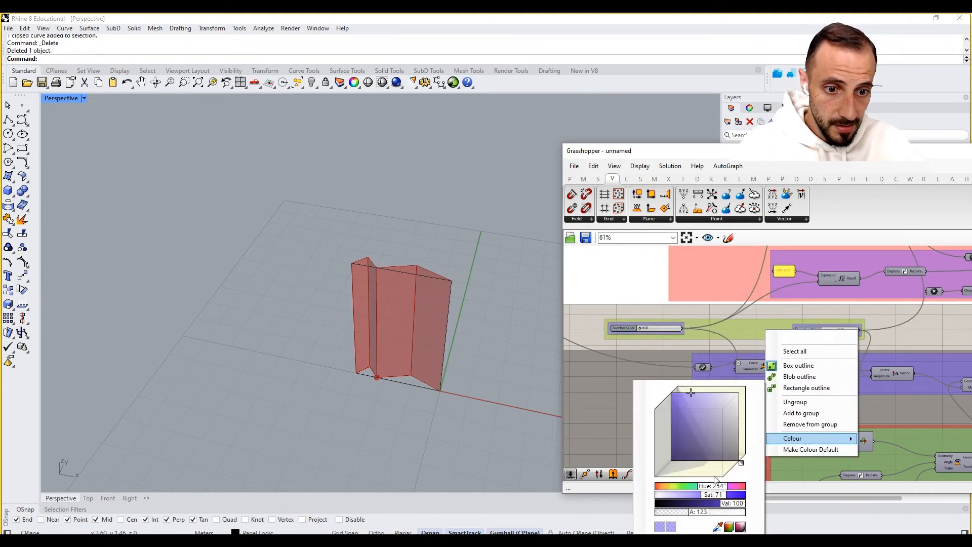
drag(715, 485, 749, 490)
drag(701, 513, 784, 531)
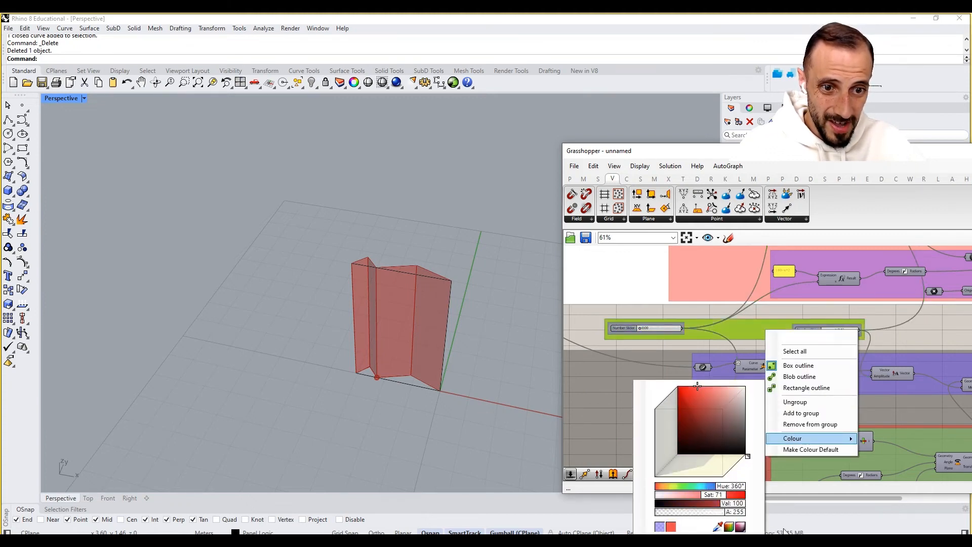
click(602, 343)
scroll(733, 341, down, 3)
scroll(783, 328, up, 6)
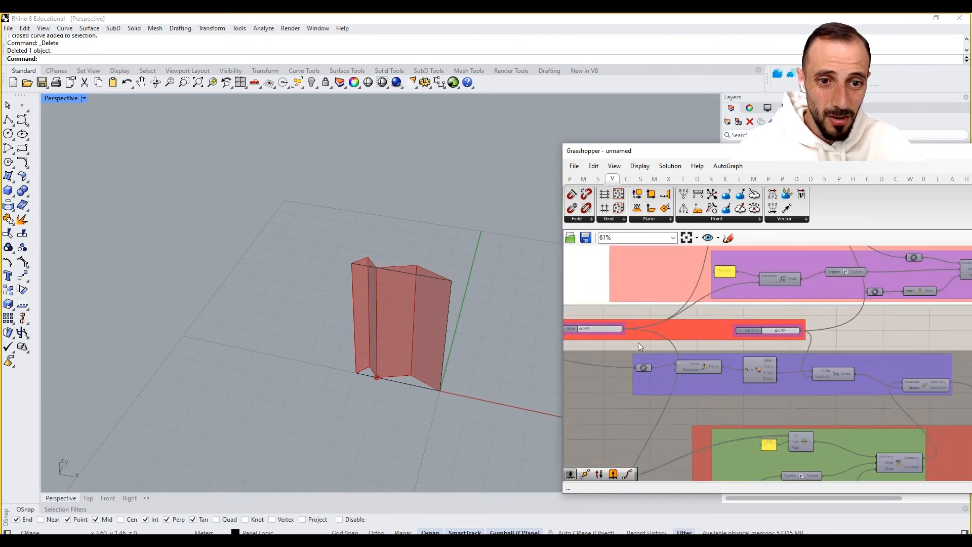
Step: Set the shared amplitude slider's minimum to 0.00
right_click(762, 321)
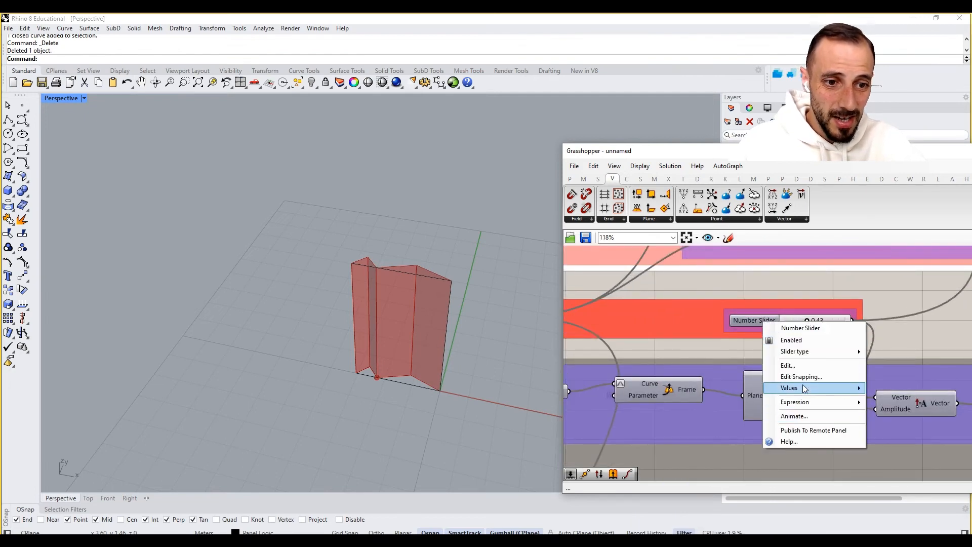
click(788, 366)
double_click(864, 388)
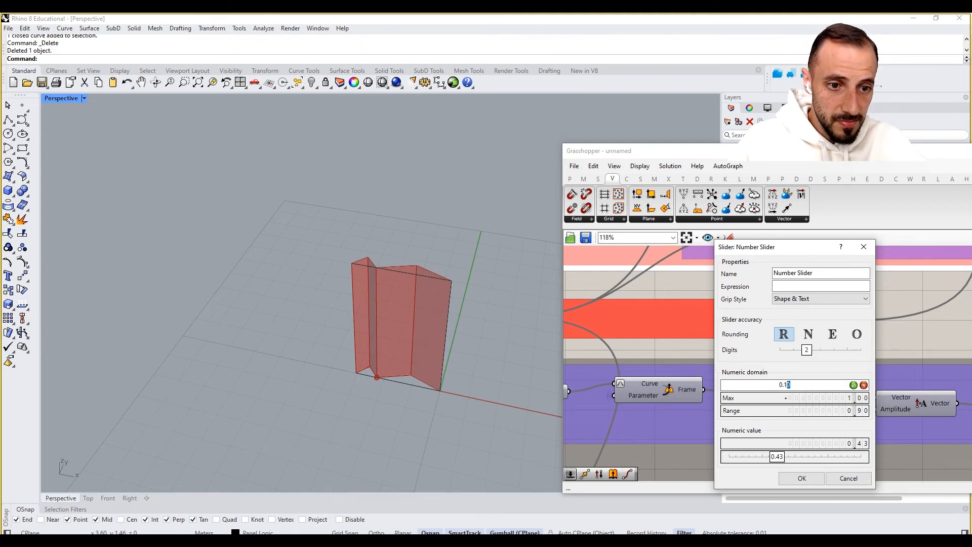
click(854, 385)
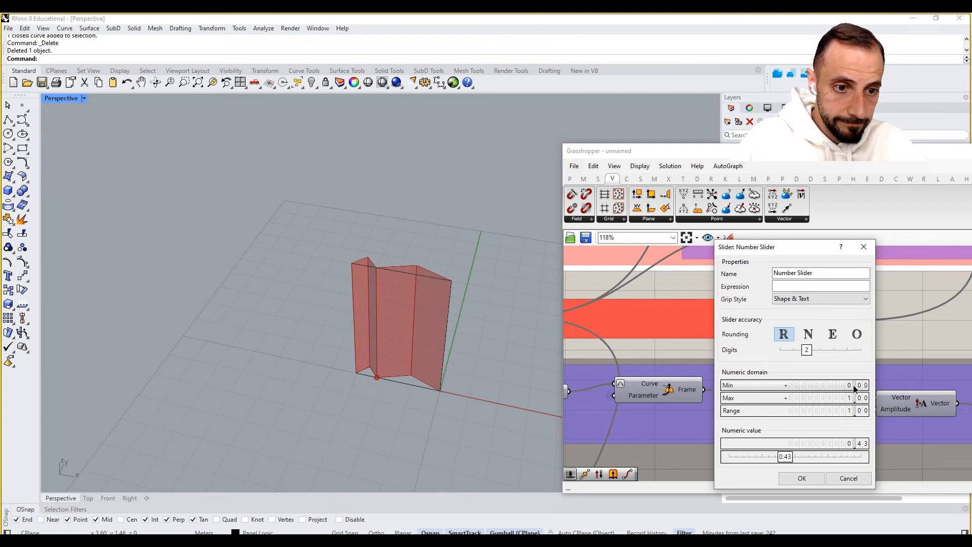
click(801, 479)
scroll(820, 321, up, 2)
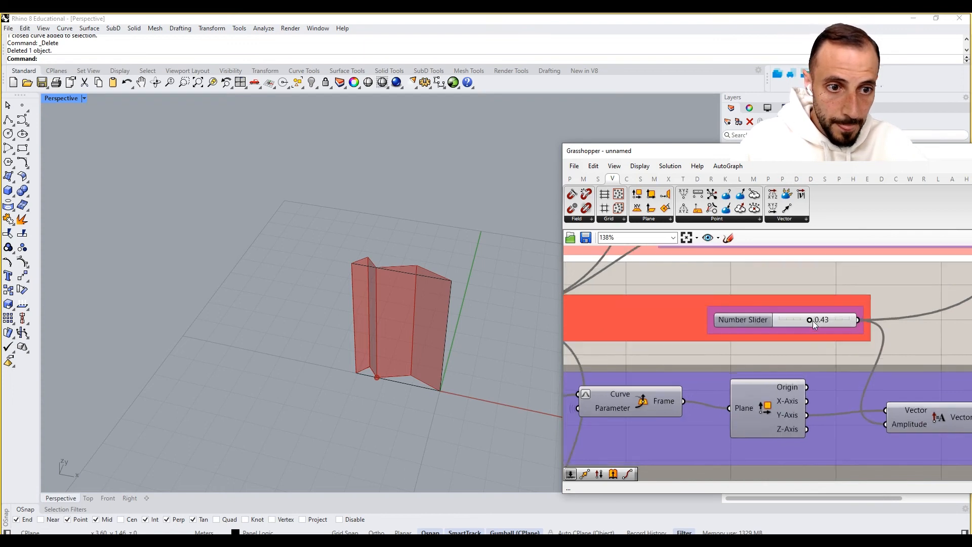
Step: Test the shared amplitude slider at 0.83 and 0.00, and raise the shared angle slider above zero
drag(813, 321, 838, 321)
scroll(852, 314, down, 2)
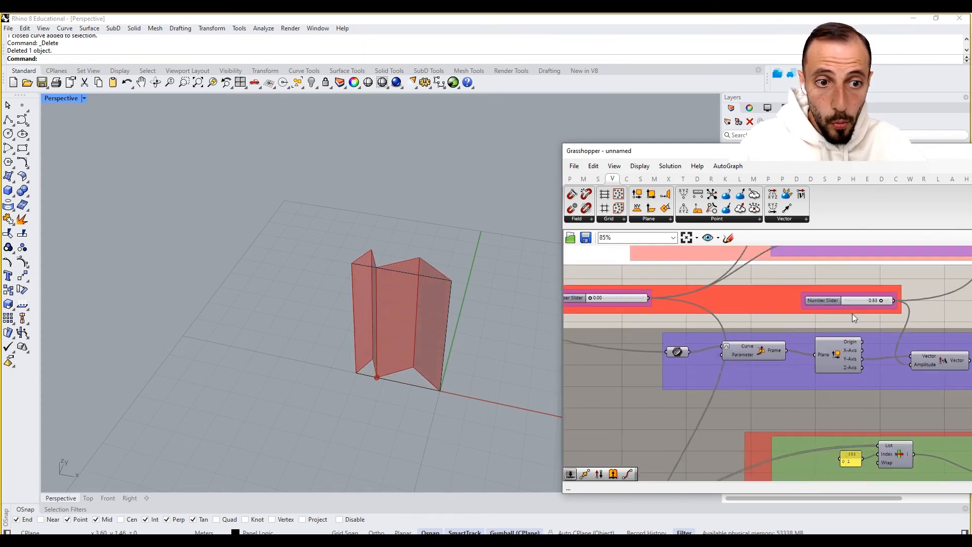
drag(891, 300, 825, 307)
right_drag(697, 314, 808, 332)
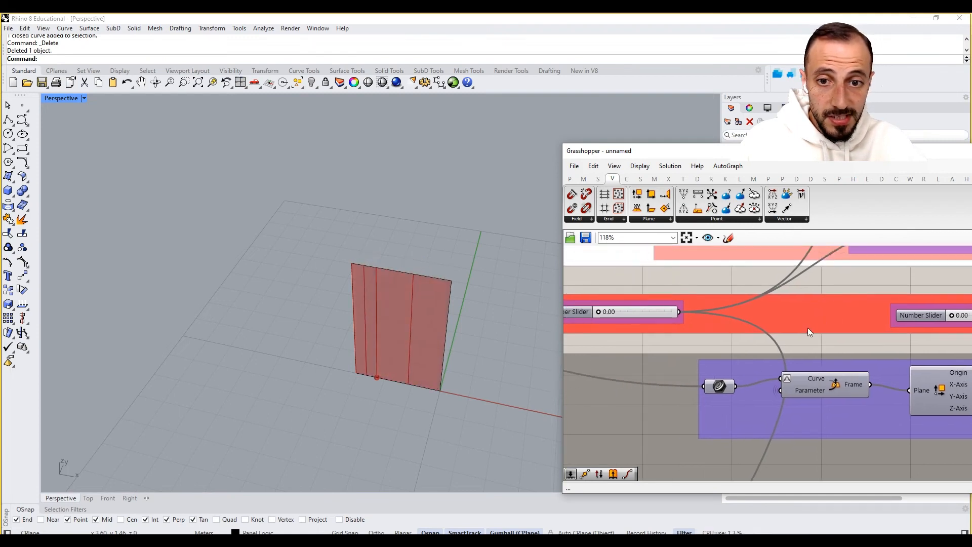
drag(597, 312, 644, 315)
right_drag(646, 319, 793, 329)
Step: Raise the slider feeding the curve-splitting parameter to move the split point farther along the curve
scroll(796, 336, down, 6)
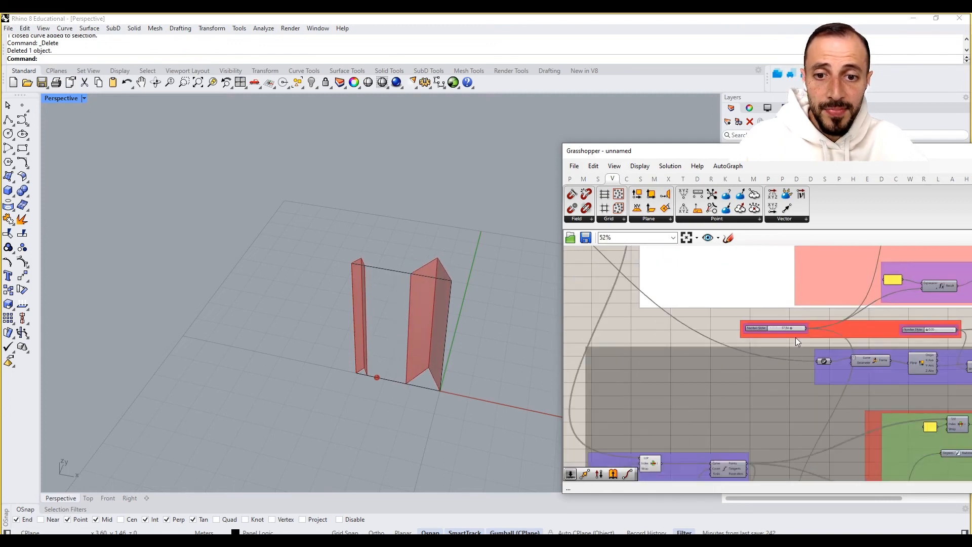
scroll(758, 356, down, 6)
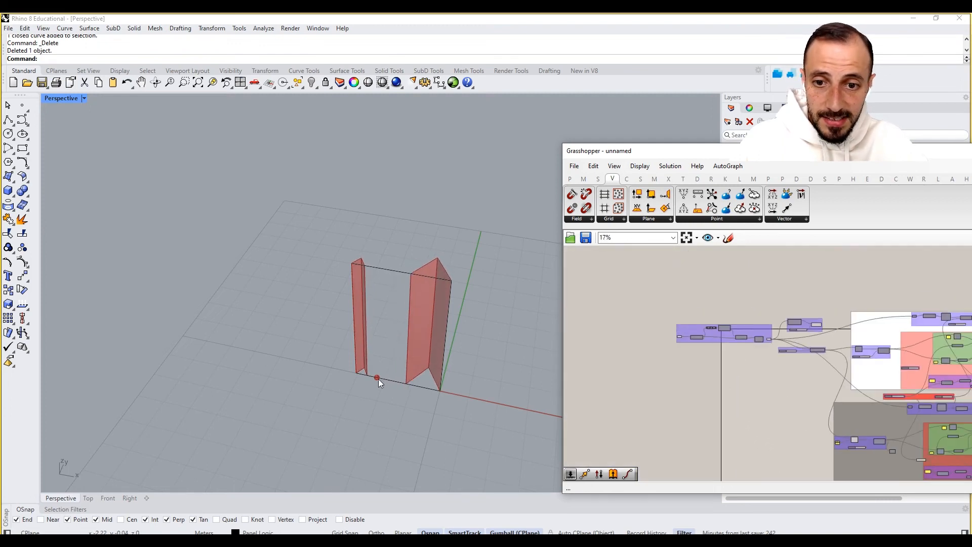
scroll(731, 353, up, 12)
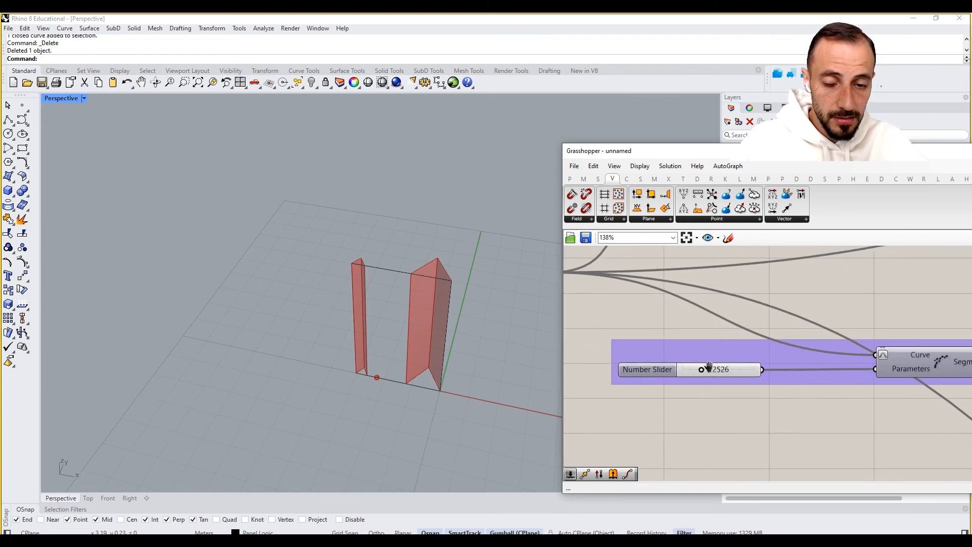
right_drag(703, 375, 678, 375)
drag(669, 375, 695, 390)
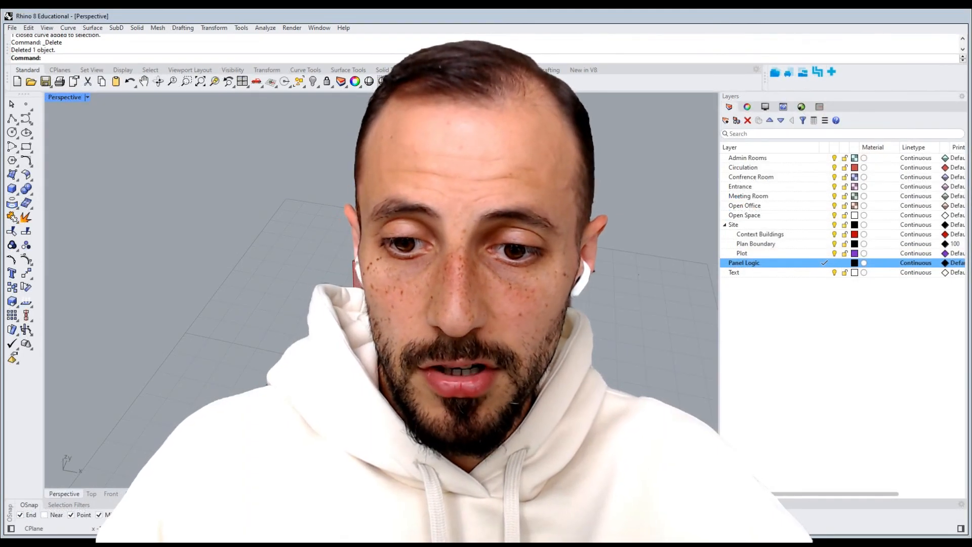
shift+right_drag(391, 338, 220, 324)
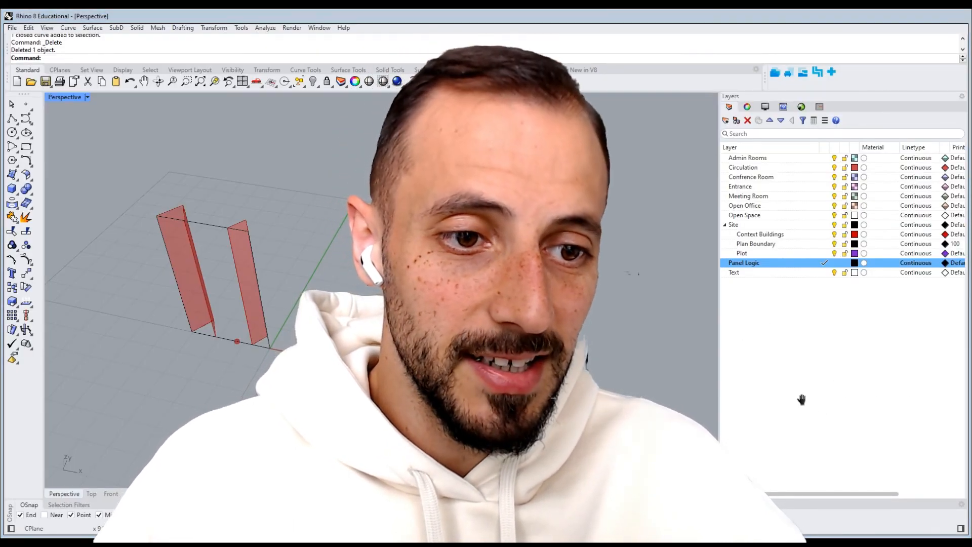
Step: Vary the shared angle slider to test how far both folding panels open
drag(726, 388, 706, 390)
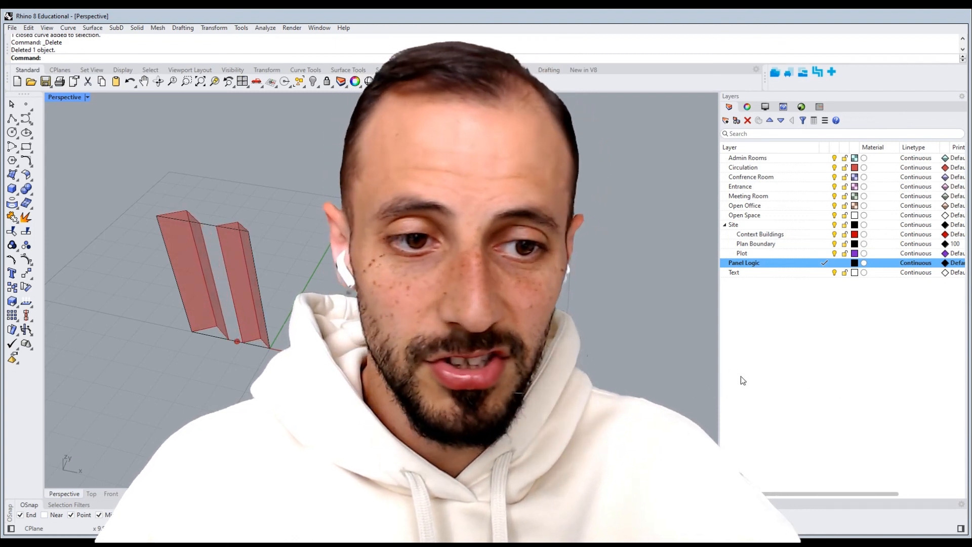
mouse_move(845, 381)
mouse_down()
mouse_move(896, 381)
mouse_move(841, 384)
mouse_up()
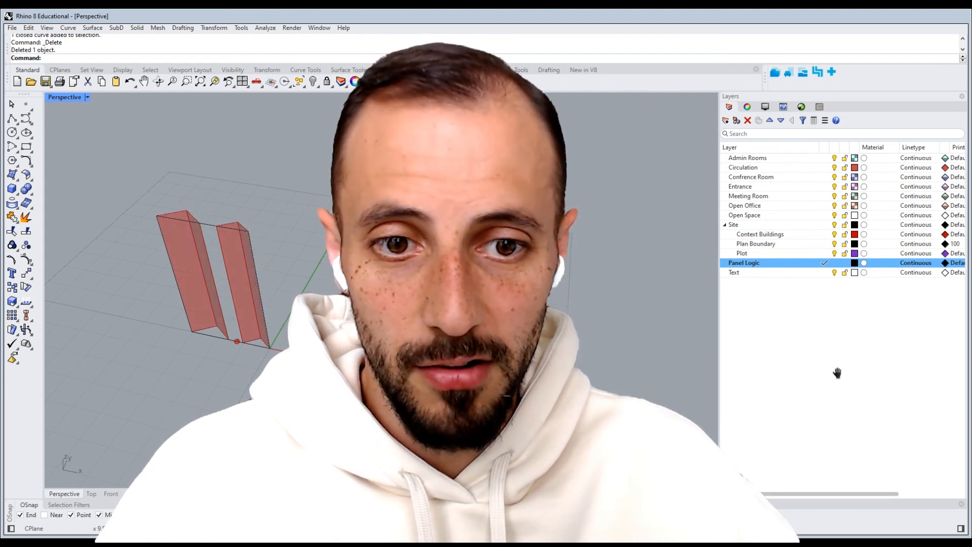
drag(703, 375, 588, 377)
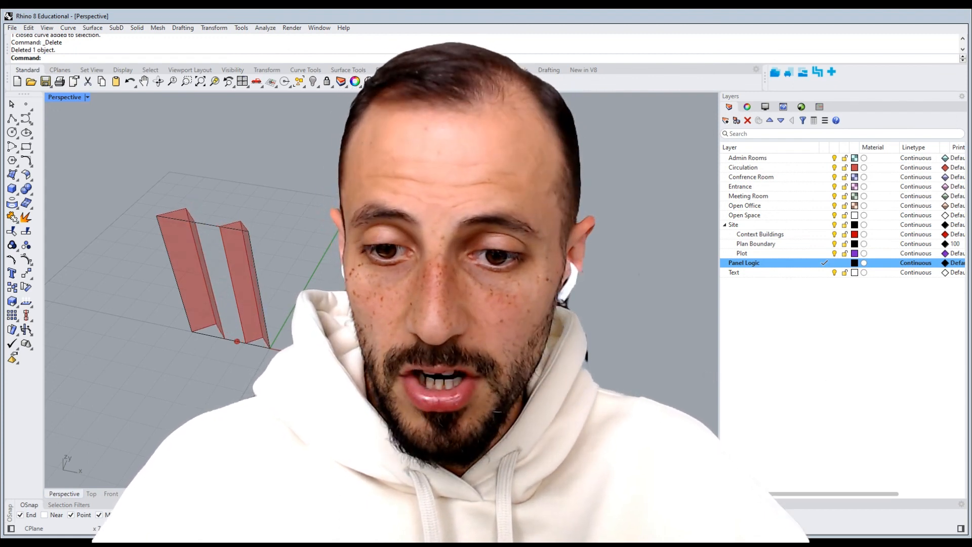